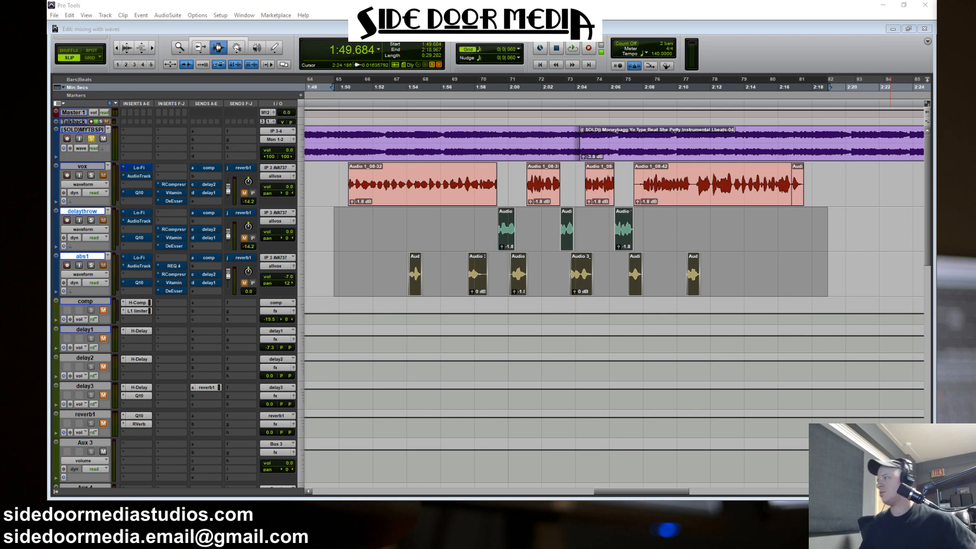
Review the Lo-Fi plug-in settings on the delaythrow track and on the vox track, closing each plug-in window
{"action": "left_click", "coordinate": [138, 213]}
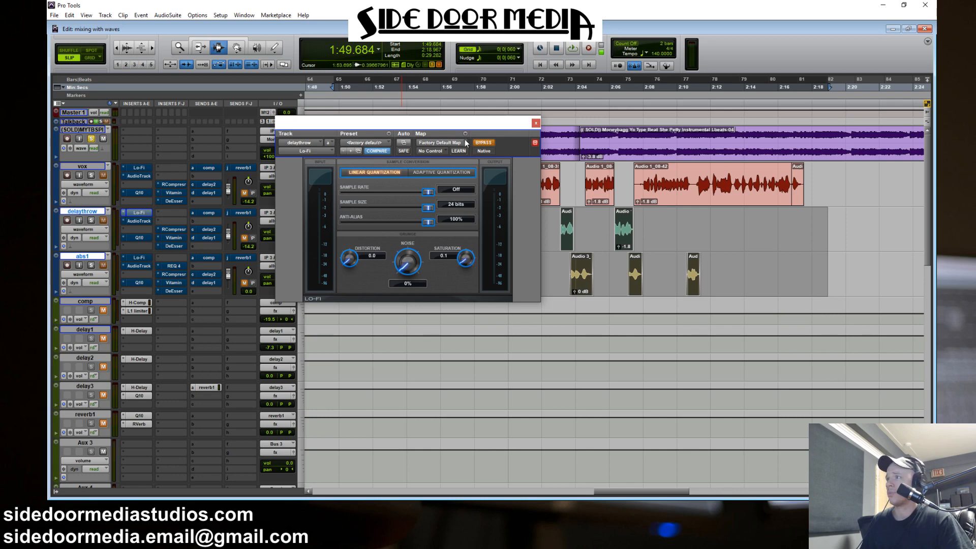
{"action": "left_click_drag", "start_coordinate": [462, 124], "coordinate": [567, 117]}
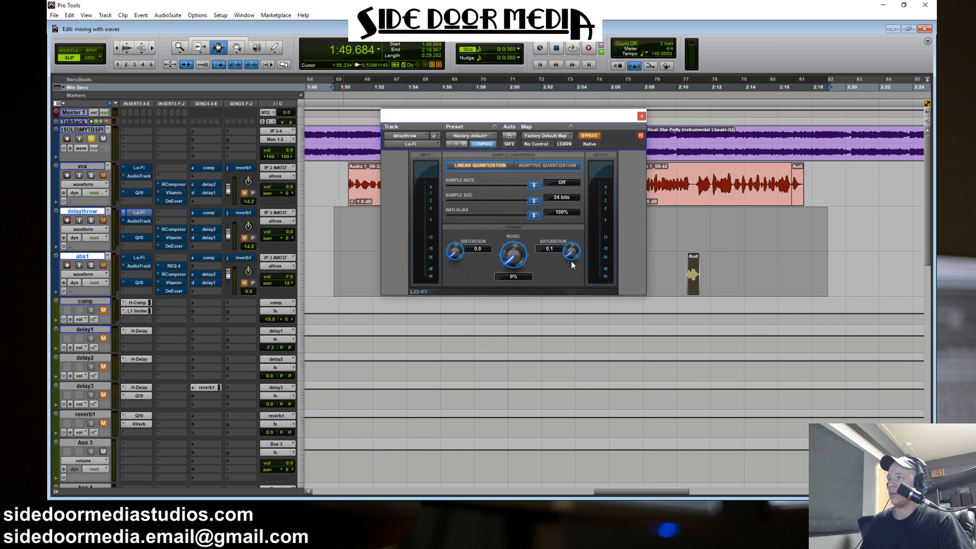
{"action": "left_click", "coordinate": [642, 116]}
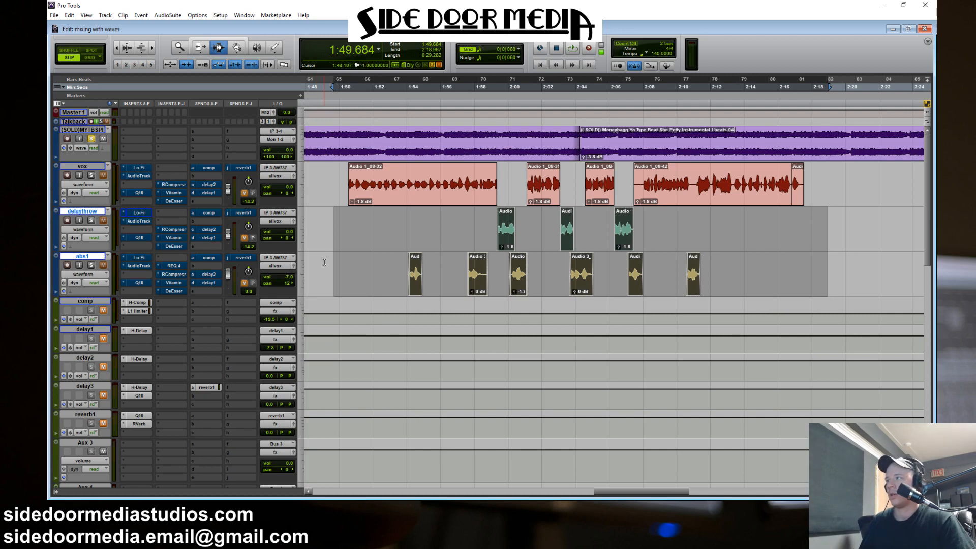
{"action": "left_click", "coordinate": [139, 167]}
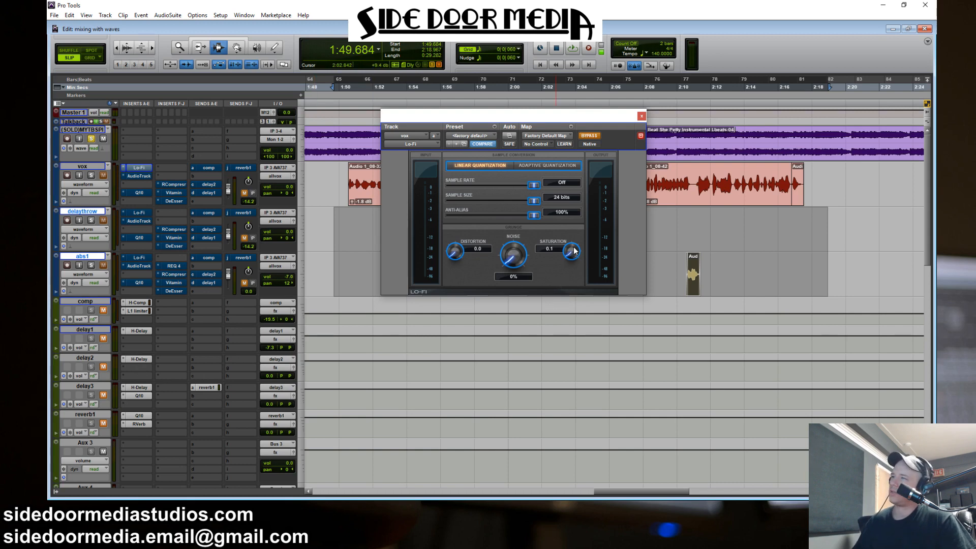
{"action": "left_click", "coordinate": [642, 116]}
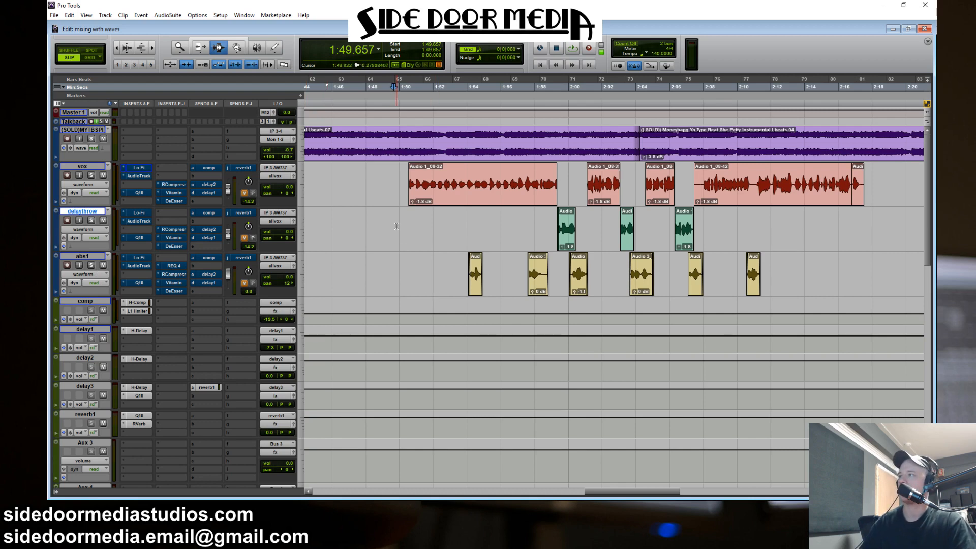
Play the verse from about 1:49.8 with the vocal effects bypassed, and return the playback cursor to just before the vocals
{"action": "key", "text": "space"}
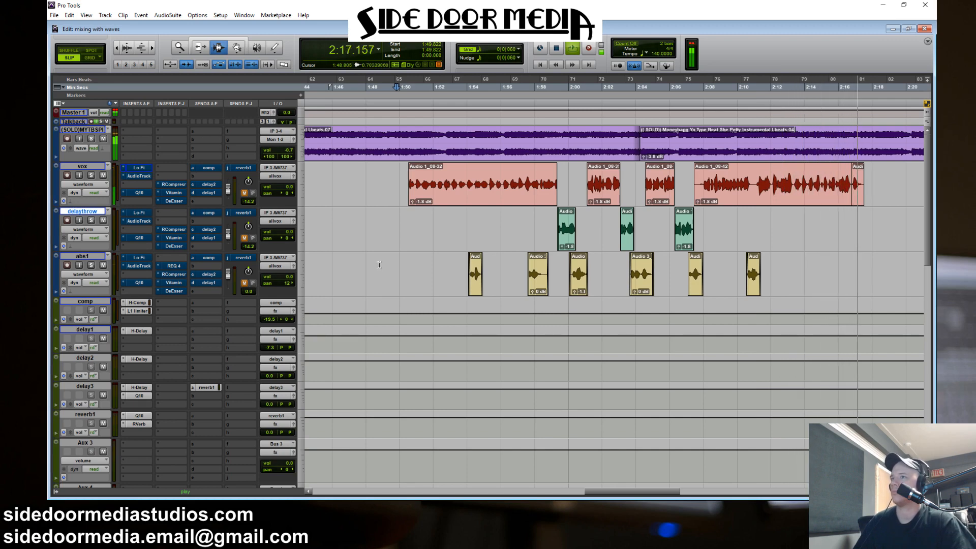
{"action": "key", "text": "space"}
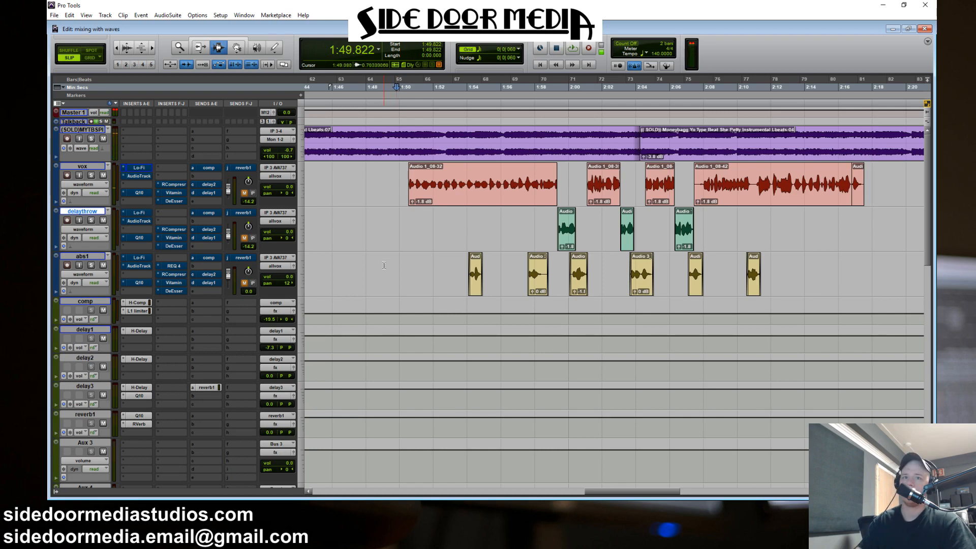
{"action": "left_click", "coordinate": [379, 240]}
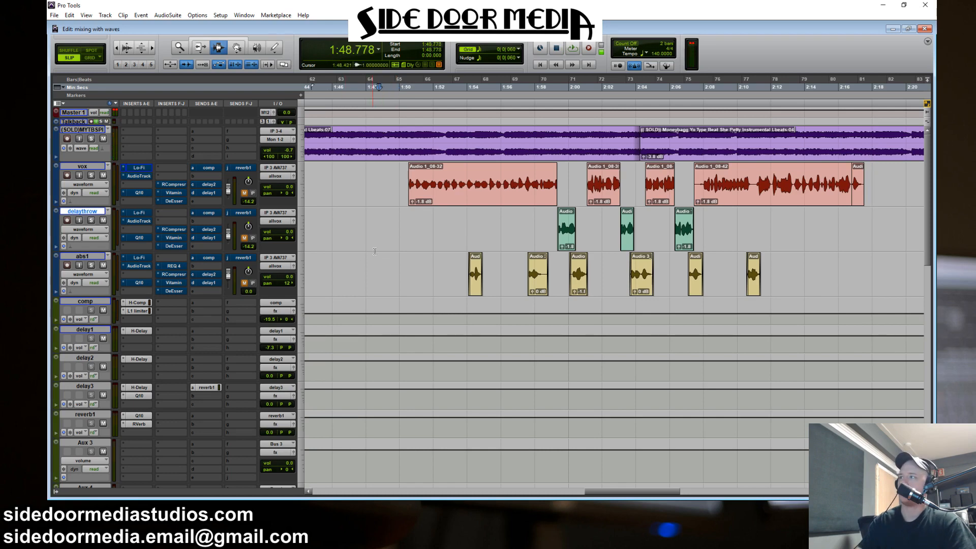
Turn the bypassed inserts and muted sends back on for the vox, delaythrow and abs1 tracks
{"action": "left_click", "coordinate": [142, 168], "text": "ctrl+shift"}
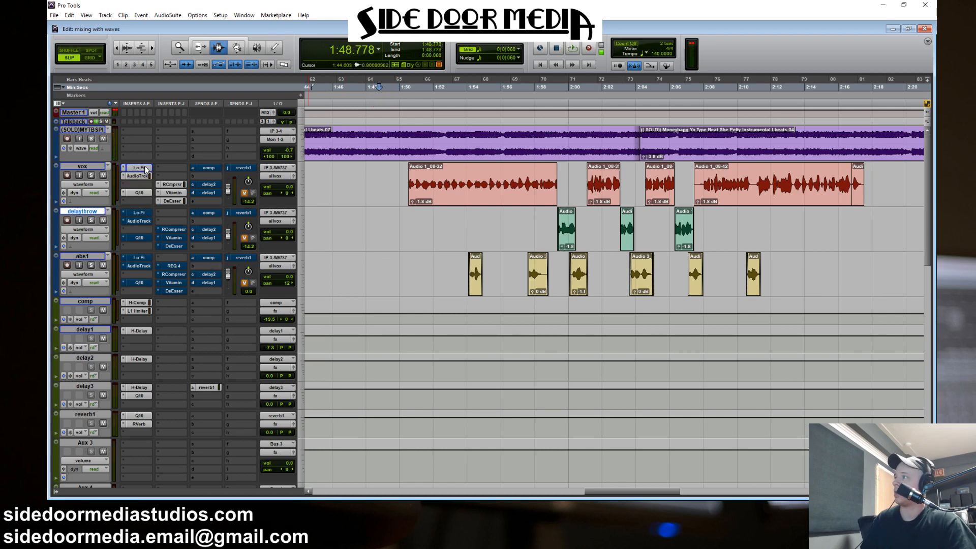
{"action": "left_click", "coordinate": [144, 212], "text": "ctrl+shift"}
{"action": "left_click", "coordinate": [143, 257], "text": "ctrl+shift"}
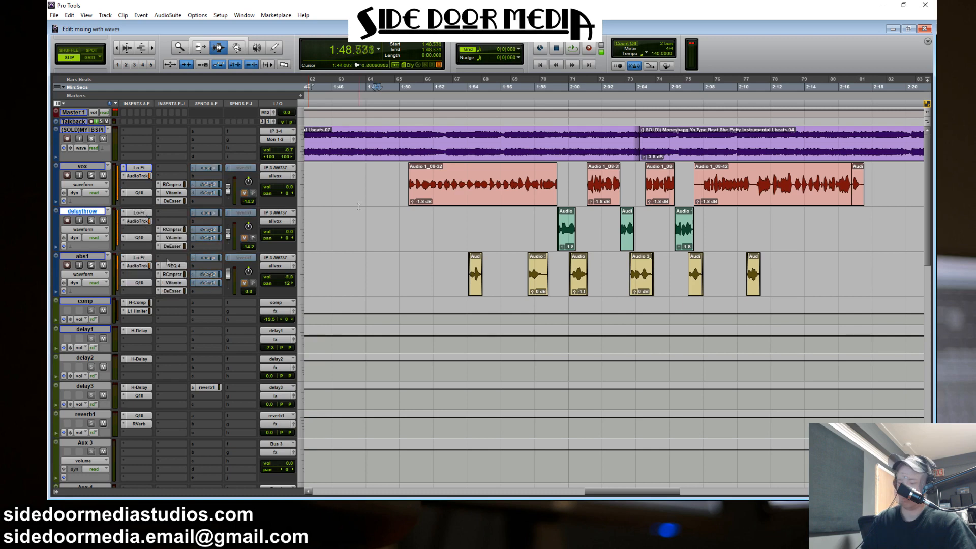
Play the verse from about 1:46.5 with all vocal inserts and sends active
{"action": "left_click", "coordinate": [341, 210]}
{"action": "key", "text": "space"}
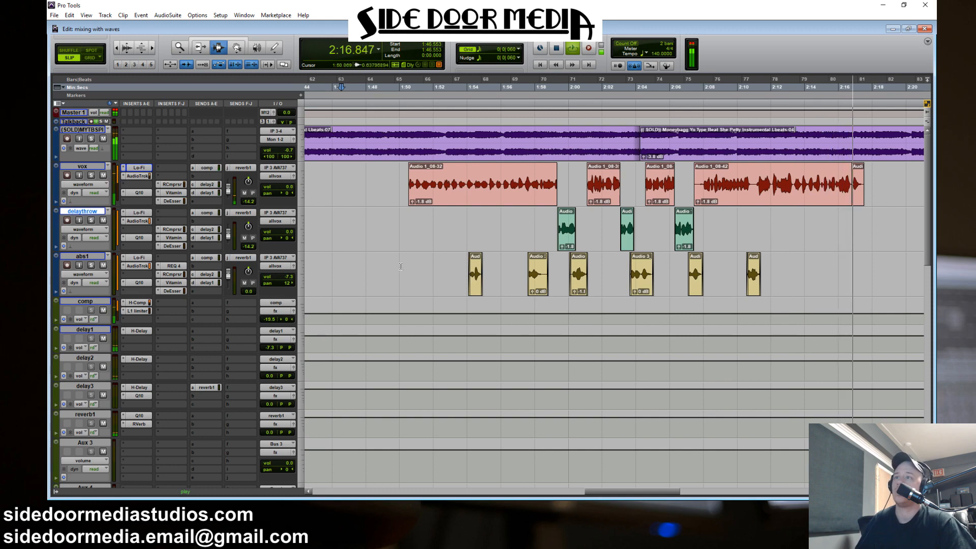
{"action": "key", "text": "space"}
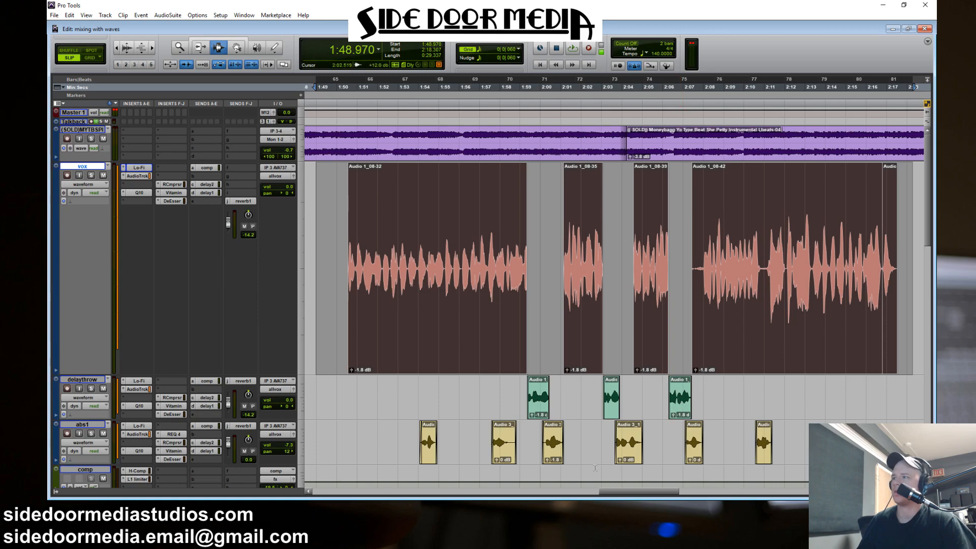
Examine the lead vocal clips on the enlarged vox track, selecting sections of the first clip and playing a short passage
{"action": "mouse_move", "coordinate": [628, 490]}
{"action": "left_mouse_down"}
{"action": "mouse_move", "coordinate": [739, 493]}
{"action": "mouse_move", "coordinate": [344, 499]}
{"action": "mouse_move", "coordinate": [537, 480]}
{"action": "mouse_move", "coordinate": [637, 498]}
{"action": "mouse_move", "coordinate": [629, 493]}
{"action": "left_mouse_up"}
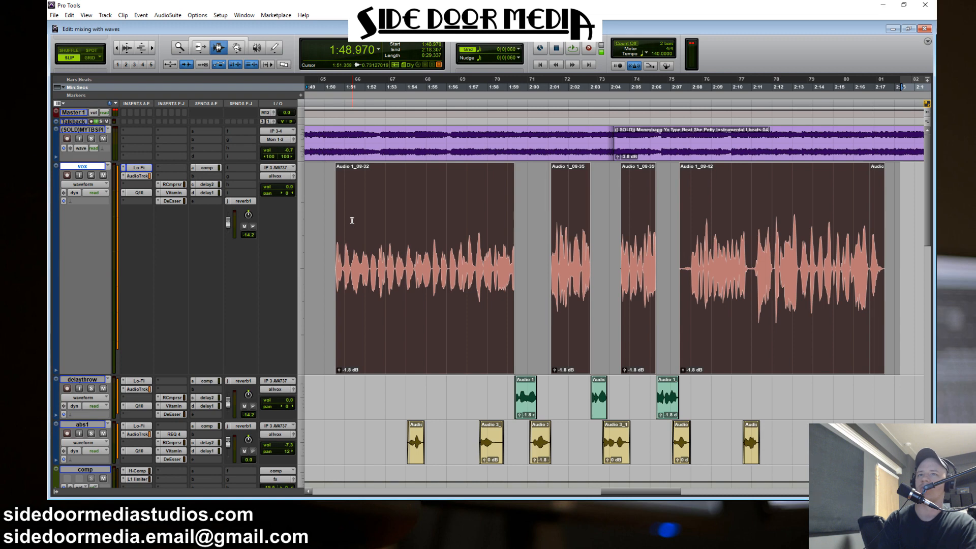
{"action": "left_click_drag", "start_coordinate": [416, 256], "coordinate": [425, 259]}
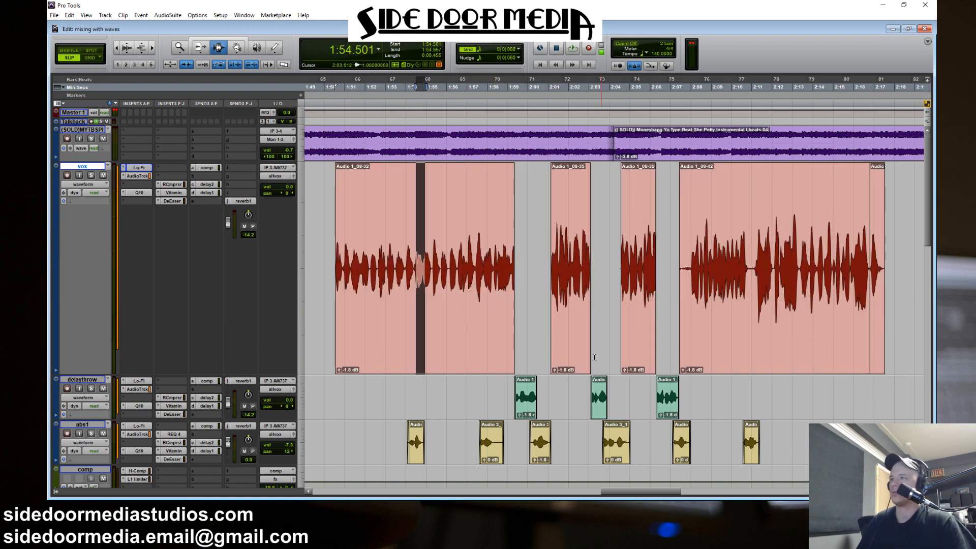
{"action": "left_click_drag", "start_coordinate": [342, 295], "coordinate": [500, 295]}
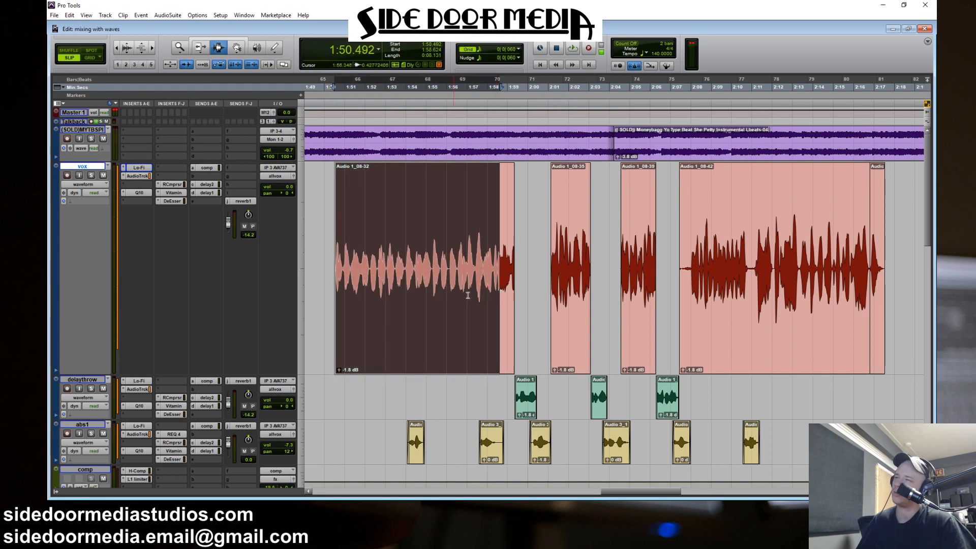
{"action": "left_click", "coordinate": [491, 292]}
{"action": "key", "text": "space"}
{"action": "key", "text": "space"}
{"action": "left_click", "coordinate": [548, 344]}
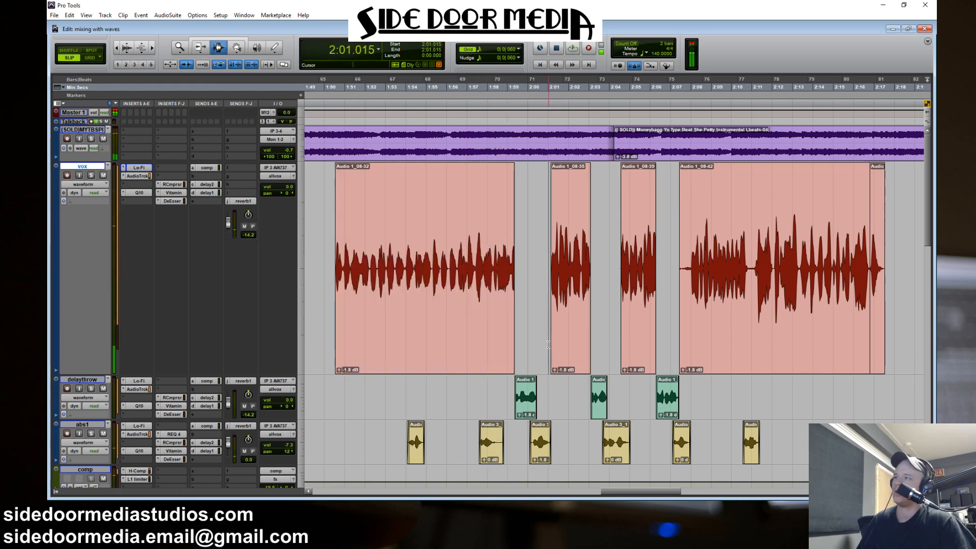
{"action": "left_click_drag", "start_coordinate": [334, 336], "coordinate": [525, 338]}
{"action": "left_click", "coordinate": [547, 345]}
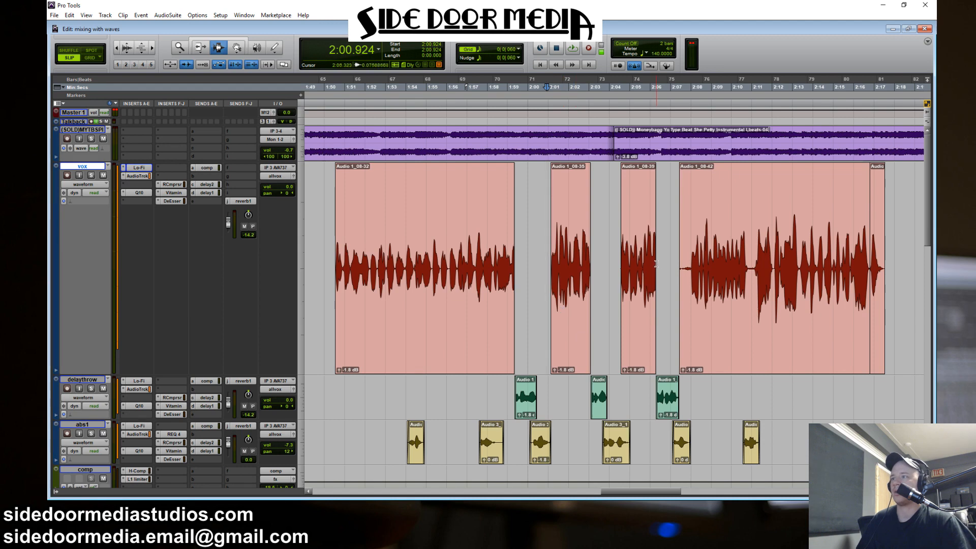
Inspect the delaythrow clips, zooming in on the first one from about 1:58.2 to 2:01.4 with the track enlarged
{"action": "double_click", "coordinate": [531, 396]}
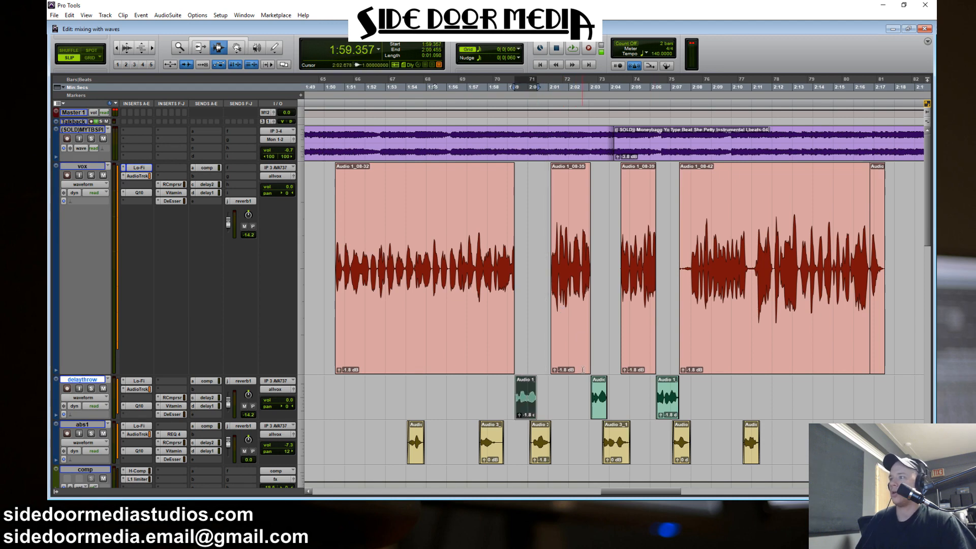
{"action": "double_click", "coordinate": [598, 392]}
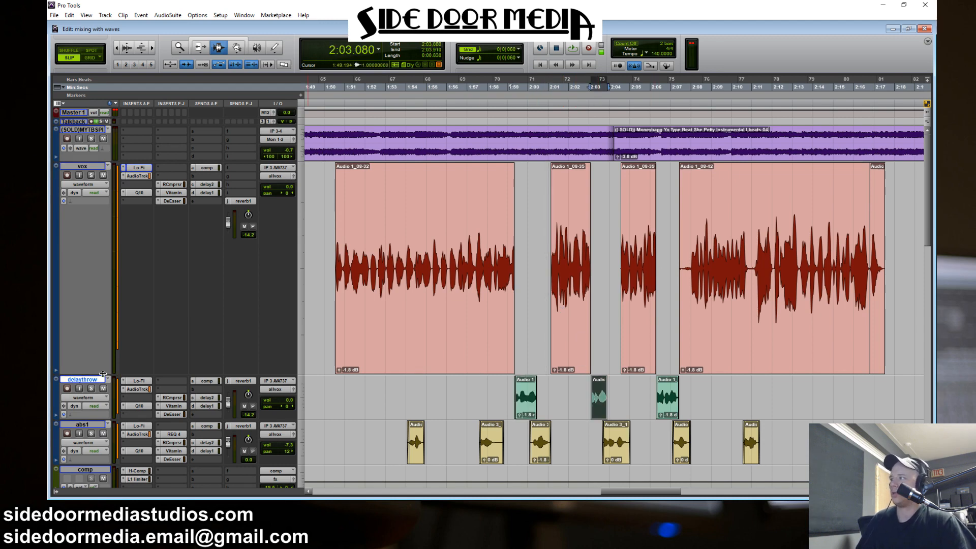
{"action": "left_click_drag", "start_coordinate": [103, 374], "coordinate": [102, 437]}
{"action": "left_click_drag", "start_coordinate": [452, 322], "coordinate": [749, 321]}
{"action": "key", "text": "alt+f"}
{"action": "left_click_drag", "start_coordinate": [524, 335], "coordinate": [395, 328]}
{"action": "key", "text": "alt+f"}
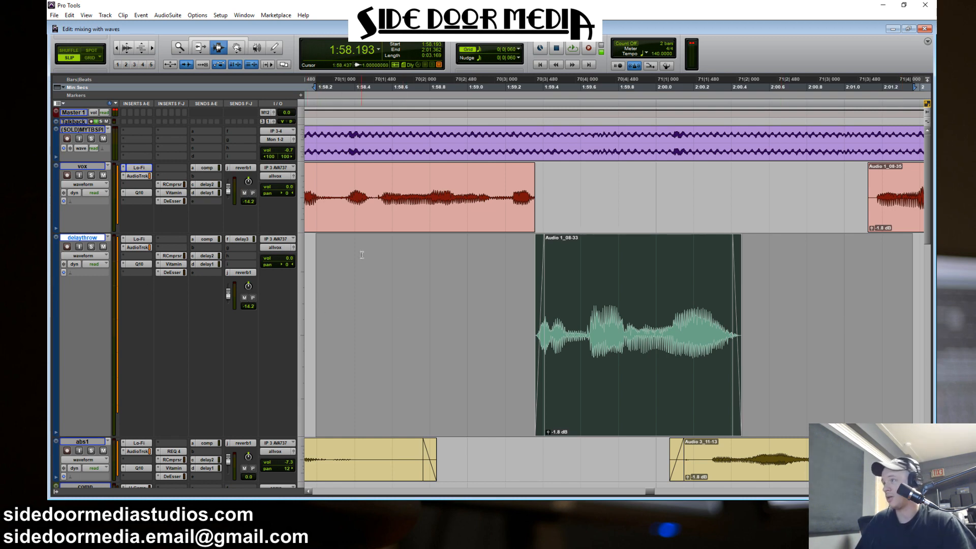
Reduce the tracks to an even, smaller height and zoom back out to show the vocal clips across the verse
{"action": "left_click_drag", "start_coordinate": [95, 232], "coordinate": [96, 214]}
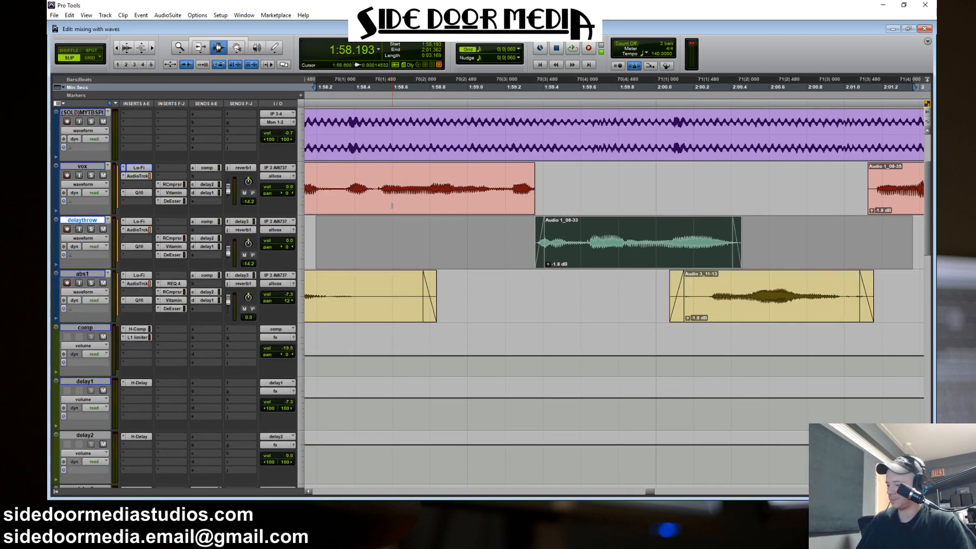
{"action": "key", "text": "t"}
{"action": "key", "text": "t"}
{"action": "key", "text": "r"}
{"action": "key", "text": "r"}
{"action": "key", "text": "r"}
{"action": "key", "text": "r"}
{"action": "key", "text": "r"}
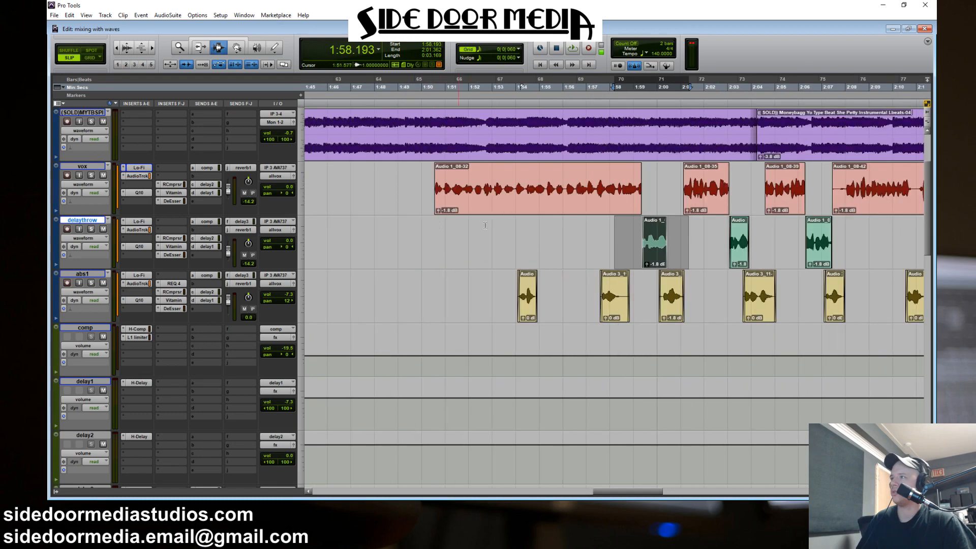
{"action": "mouse_move", "coordinate": [615, 492]}
{"action": "left_mouse_down"}
{"action": "mouse_move", "coordinate": [651, 496]}
{"action": "mouse_move", "coordinate": [633, 490]}
{"action": "left_mouse_up"}
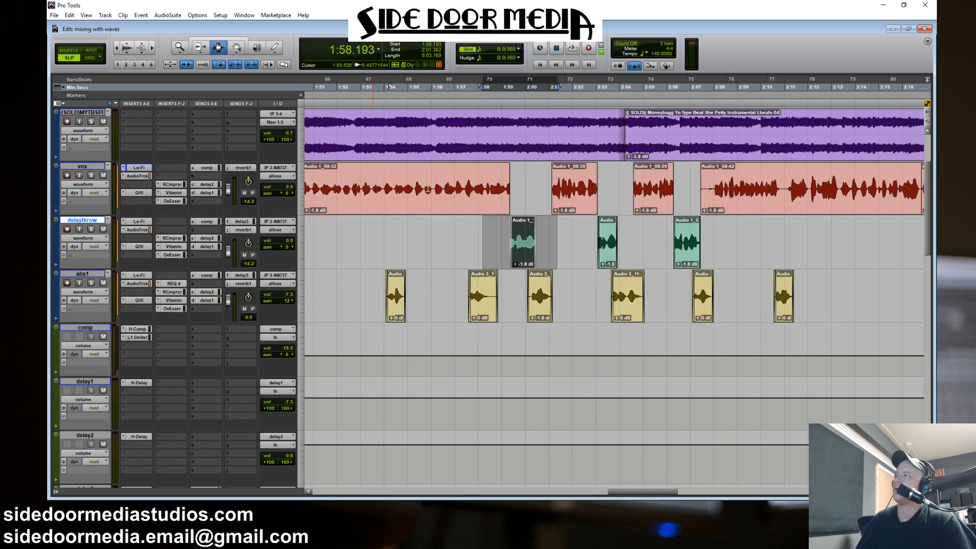
Review the delaythrow track's delay3 send level and the H-Delay settings on the delay3 track, closing both windows
{"action": "left_click", "coordinate": [87, 168]}
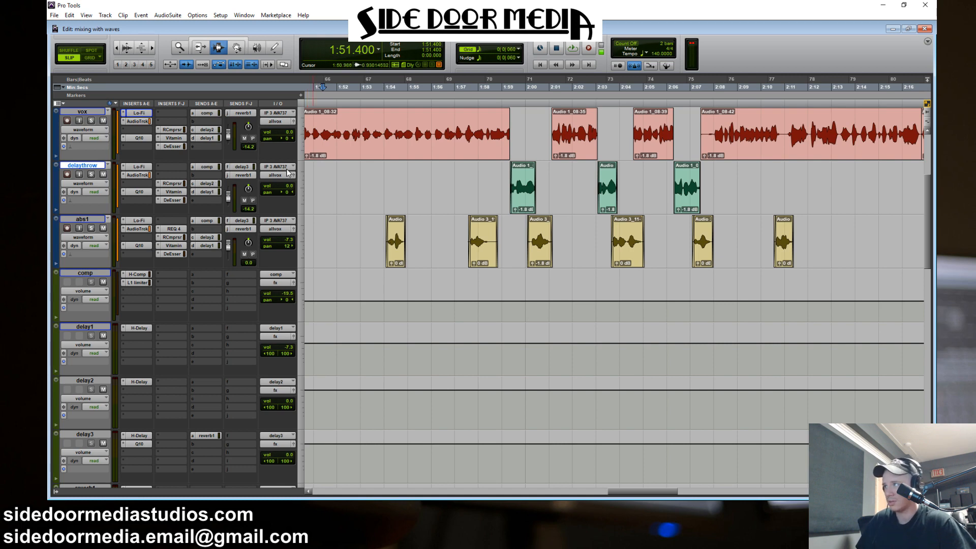
{"action": "left_click", "coordinate": [245, 169]}
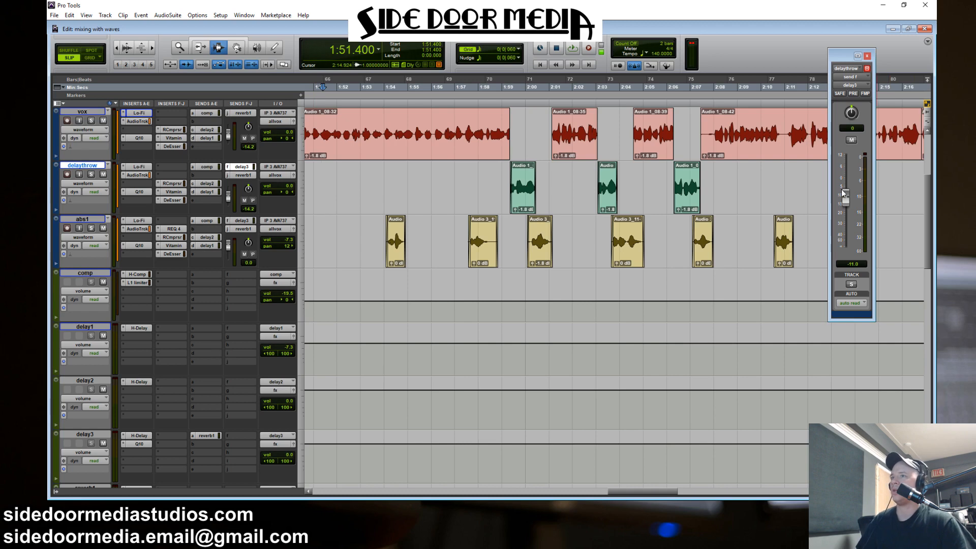
{"action": "left_click", "coordinate": [137, 436]}
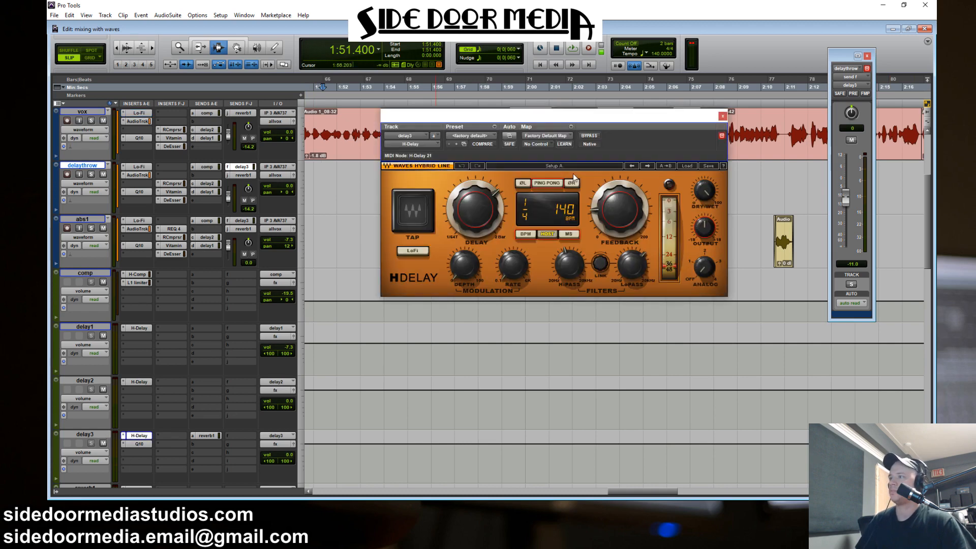
{"action": "left_click", "coordinate": [723, 116]}
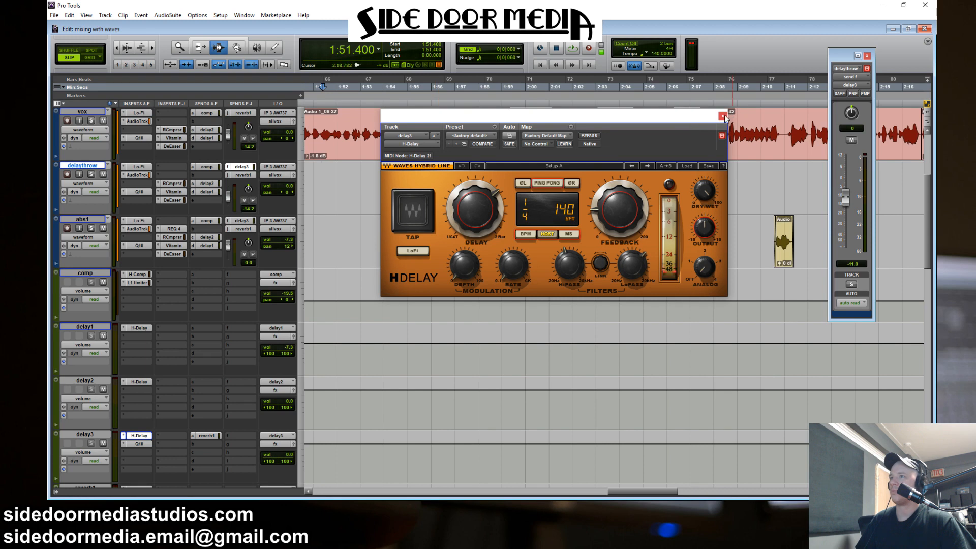
{"action": "left_click", "coordinate": [868, 57]}
Highlight the three delaythrow clips, and select all the ad-lib clips on the abs1 track from about 1:53 to 2:11
{"action": "left_click_drag", "start_coordinate": [488, 191], "coordinate": [724, 193]}
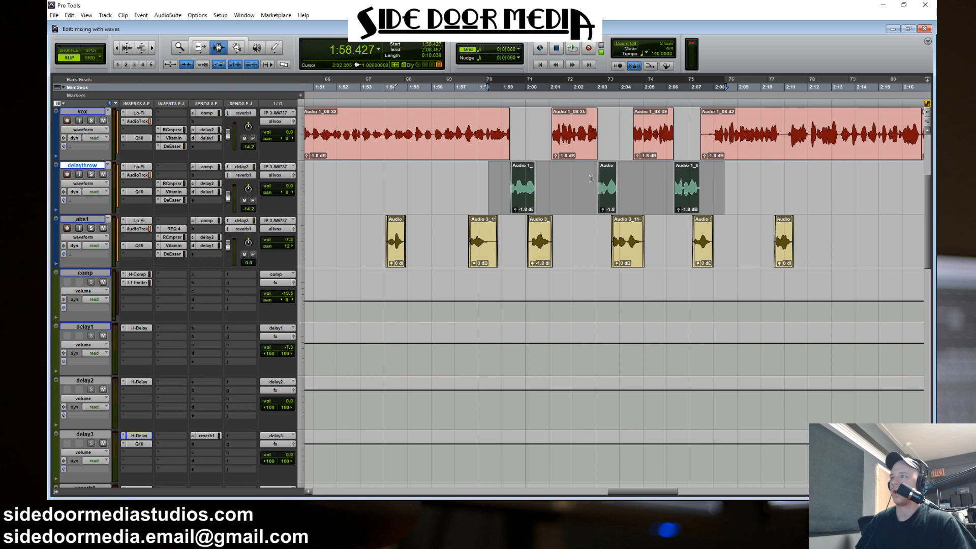
{"action": "left_click_drag", "start_coordinate": [361, 239], "coordinate": [800, 217]}
Compare the Lo-Fi plug-in on the vox track with a trial VEQ3 insert, and close both plug-in windows
{"action": "left_click", "coordinate": [141, 113]}
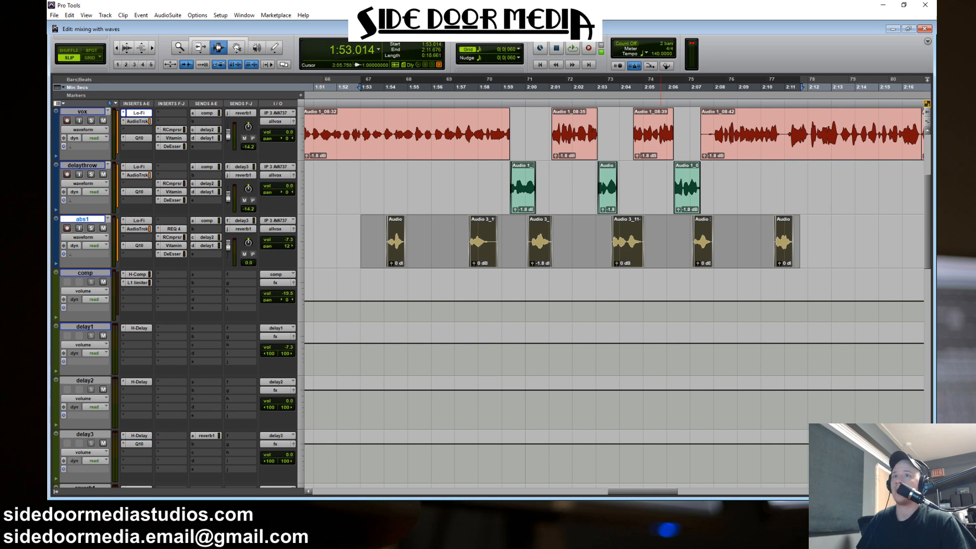
{"action": "left_click_drag", "start_coordinate": [702, 50], "coordinate": [687, 26]}
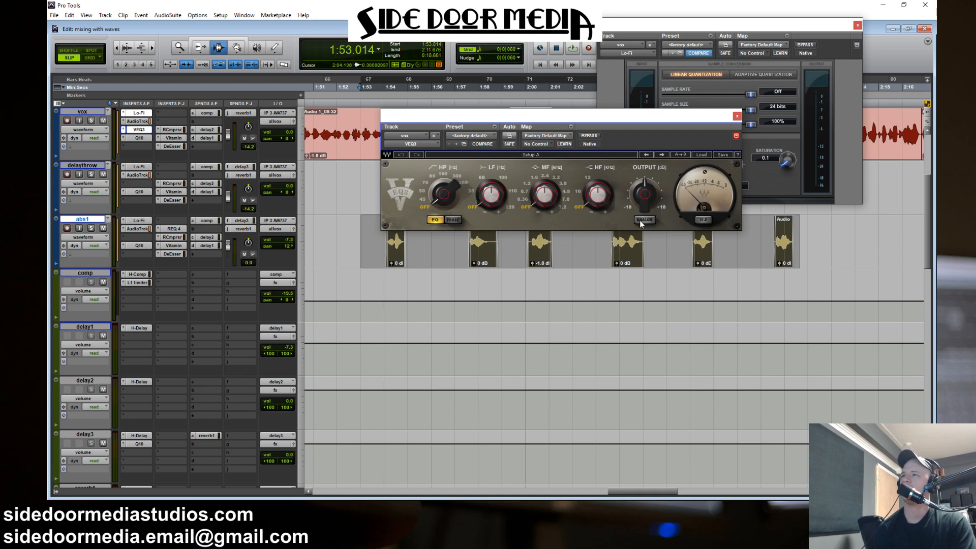
{"action": "left_click", "coordinate": [737, 116]}
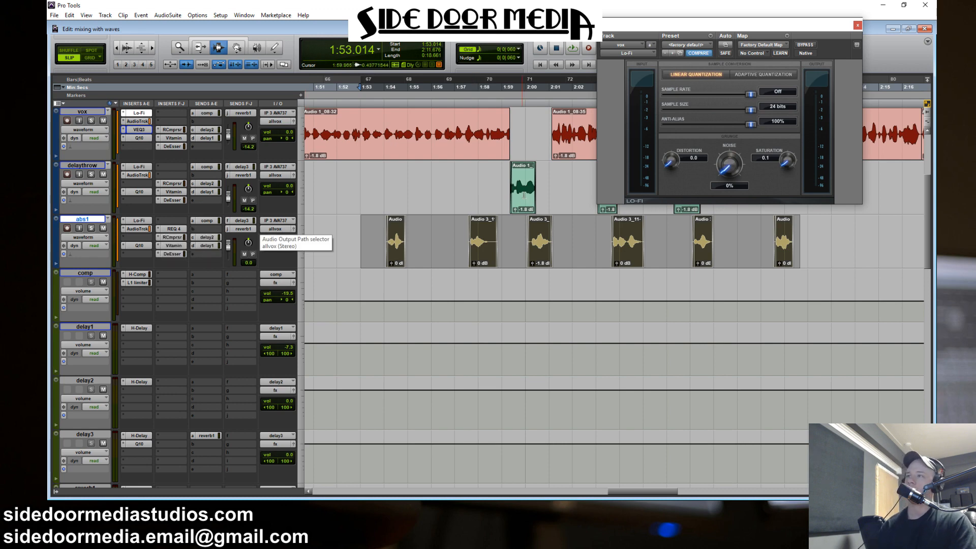
{"action": "left_click", "coordinate": [858, 25]}
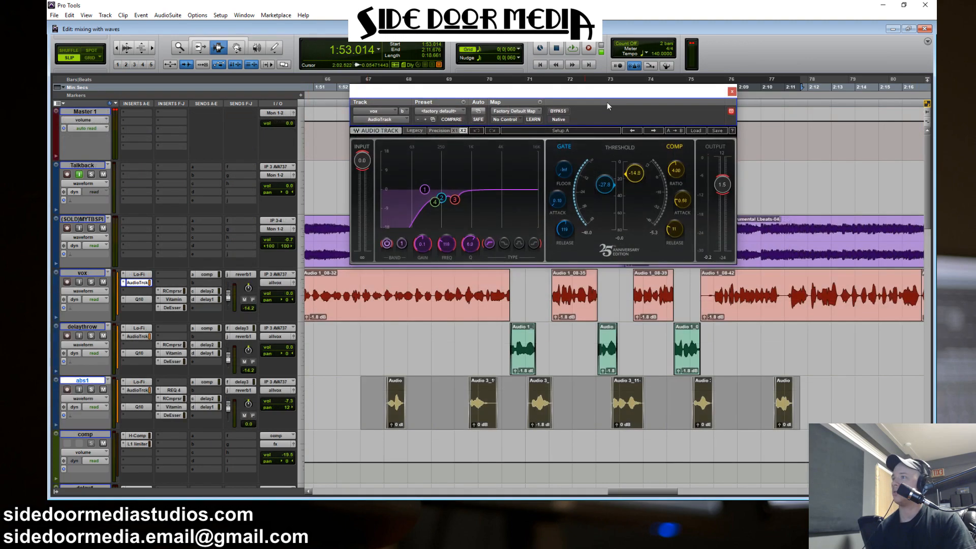
Solo the vox track with its compression, Vitamin, DeEsser and sends bypassed, and select its first clip beneath the open AudioTrack window
{"action": "left_click_drag", "start_coordinate": [609, 94], "coordinate": [670, 74]}
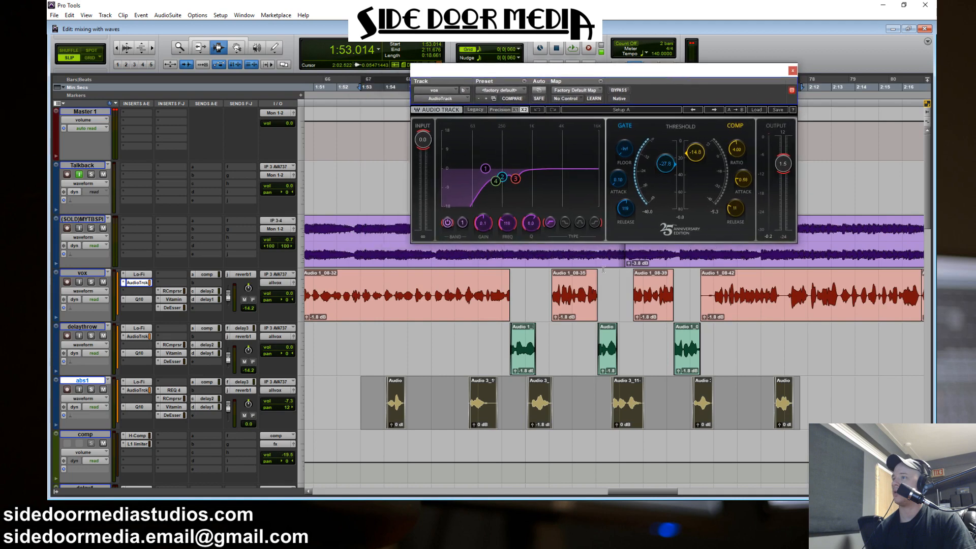
{"action": "scroll", "coordinate": [536, 331], "scroll_direction": "down", "scroll_amount": 1}
{"action": "left_click_drag", "start_coordinate": [460, 315], "coordinate": [818, 351]}
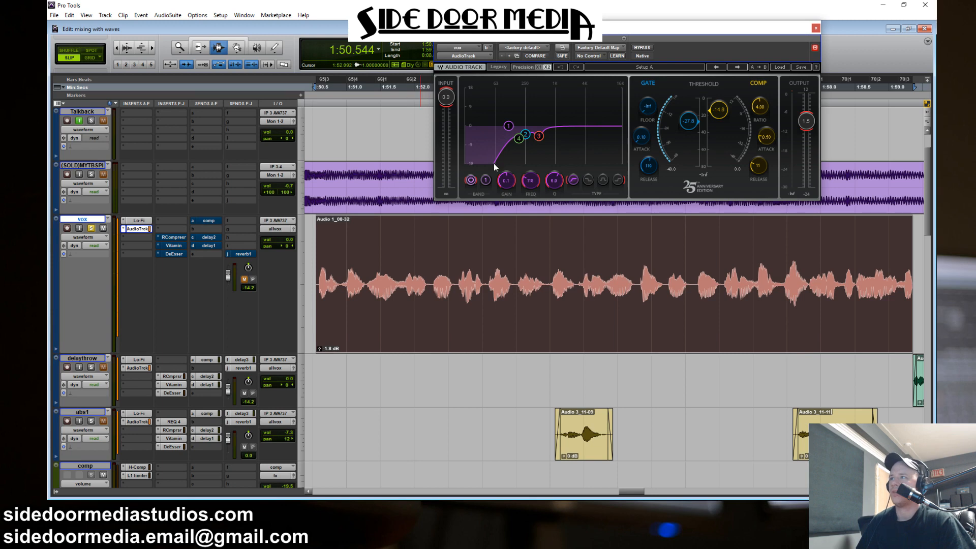
{"action": "left_click_drag", "start_coordinate": [528, 29], "coordinate": [493, 78]}
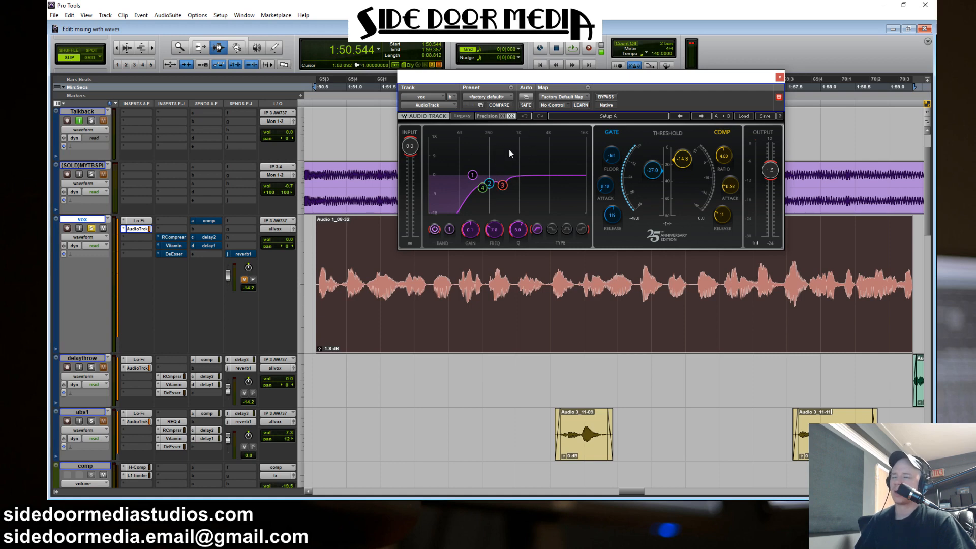
Review AudioTrack EQ bands 3, 2, 1 and 4 on the vox track, and reselect the Audio 1_08-32 clip
{"action": "left_click", "coordinate": [502, 187]}
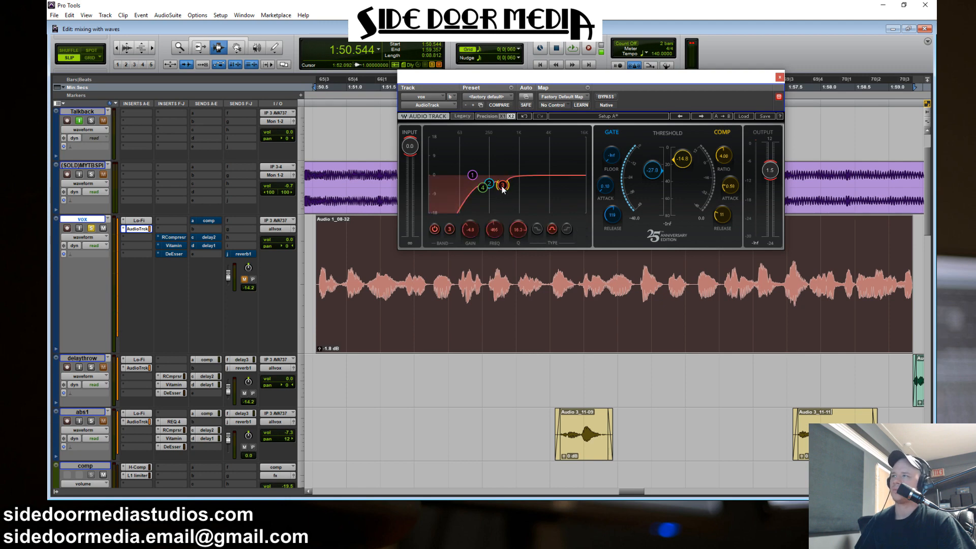
{"action": "left_click", "coordinate": [489, 183]}
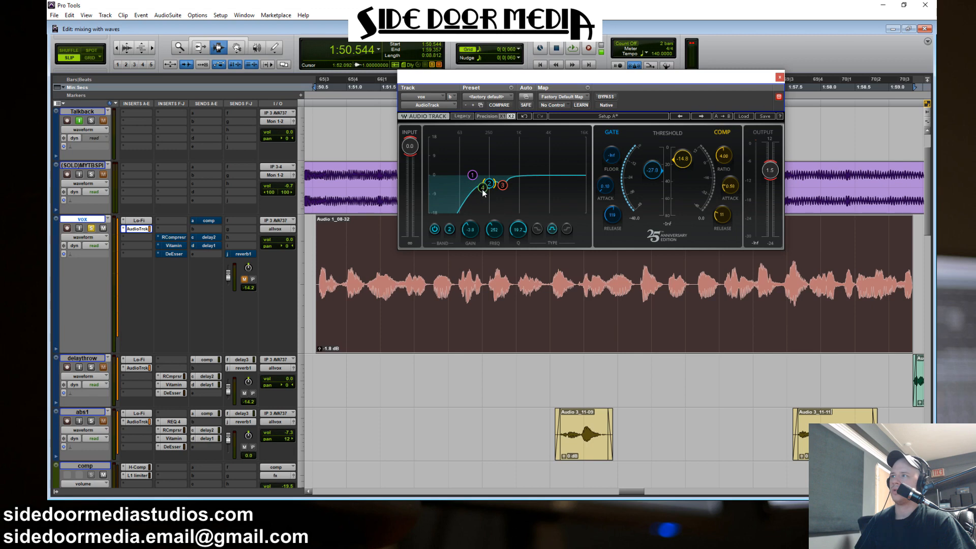
{"action": "left_click", "coordinate": [473, 176]}
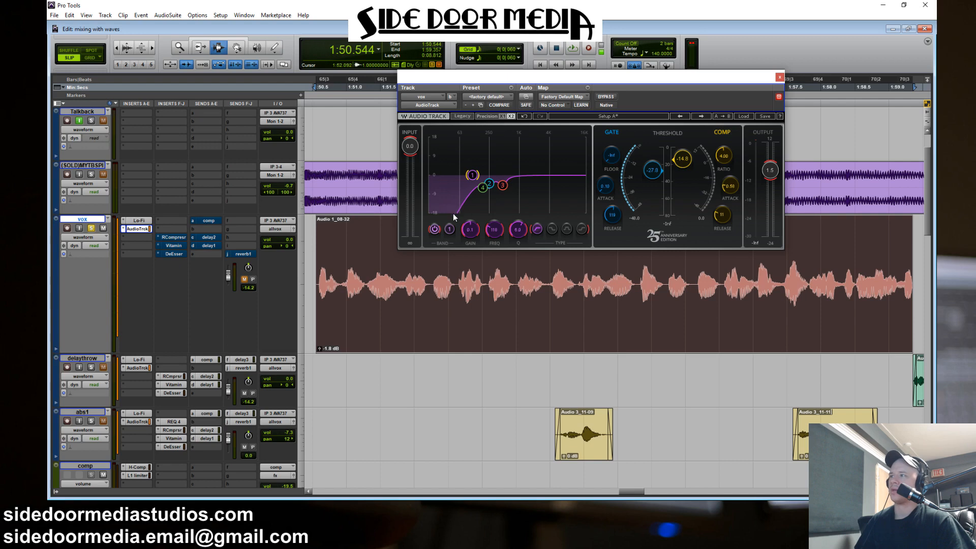
{"action": "left_click", "coordinate": [482, 188]}
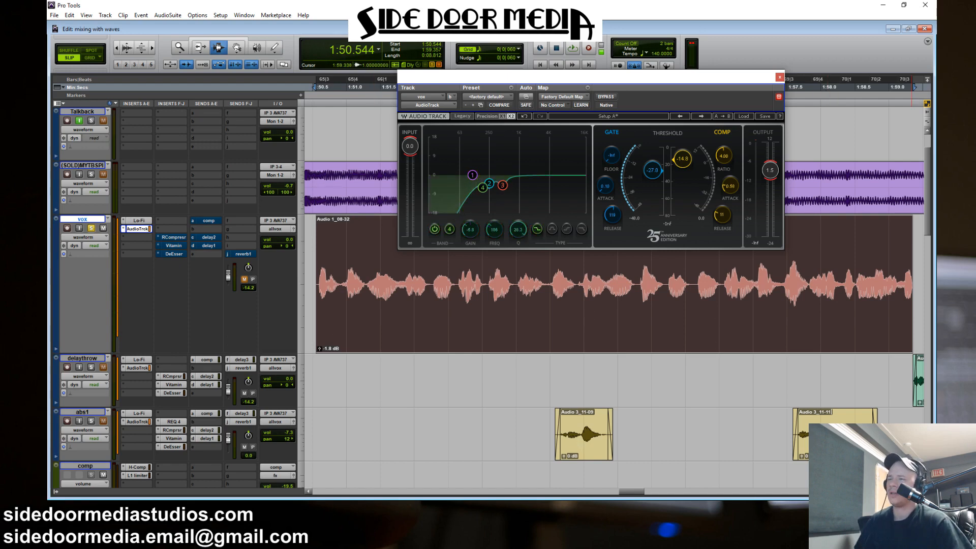
{"action": "left_click", "coordinate": [843, 430]}
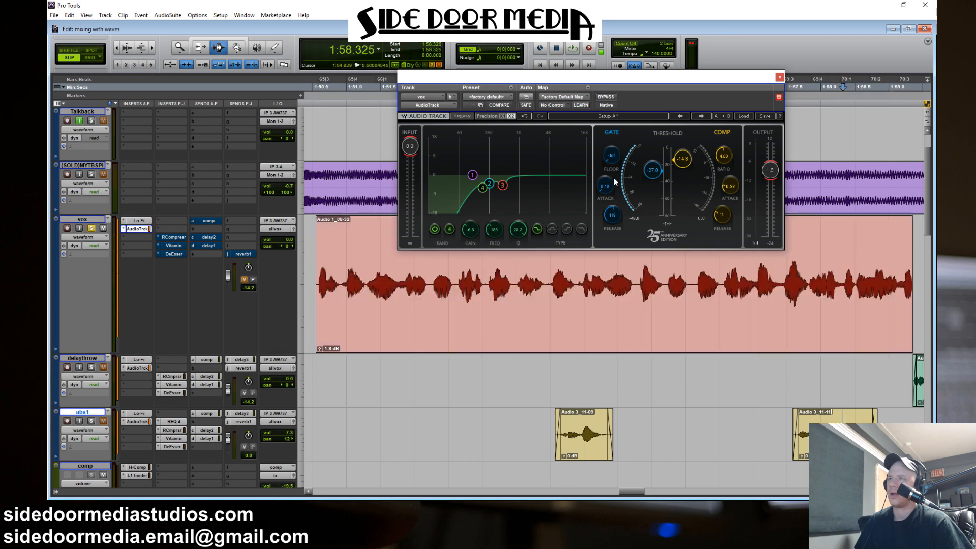
{"action": "double_click", "coordinate": [567, 339]}
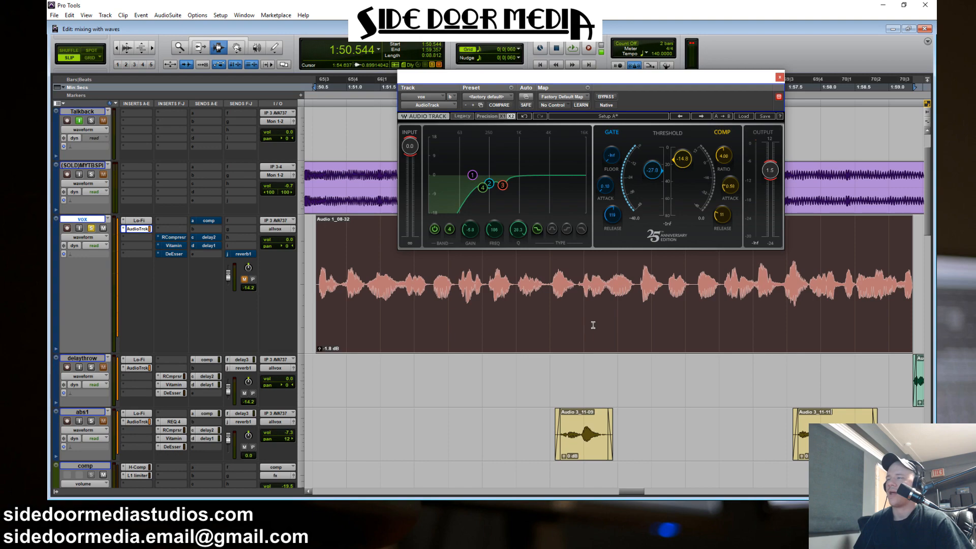
Highlight the quiet gaps in the vox clip at about 2:07 and 2:11 to illustrate the AudioTrack gate, and clear the selection
{"action": "left_click_drag", "start_coordinate": [629, 494], "coordinate": [664, 494]}
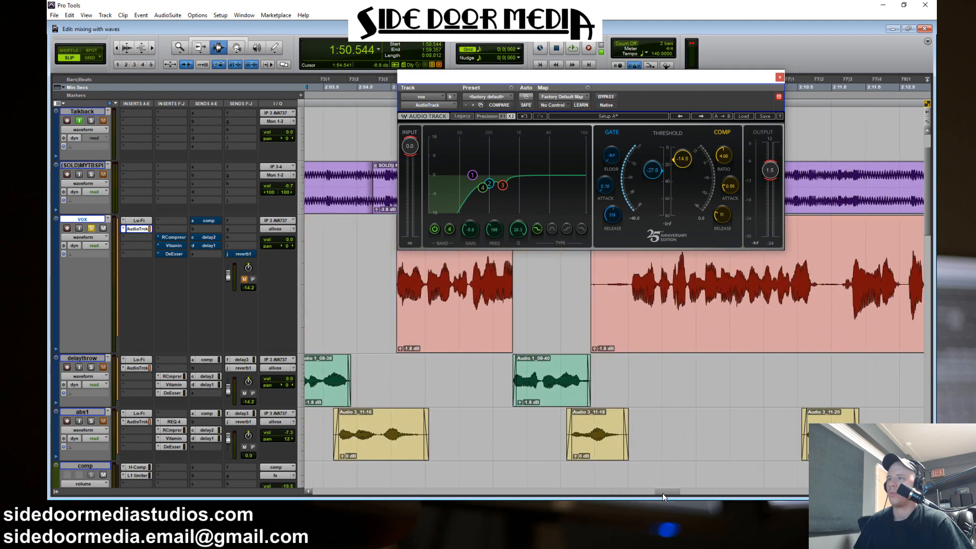
{"action": "left_click_drag", "start_coordinate": [842, 287], "coordinate": [622, 297]}
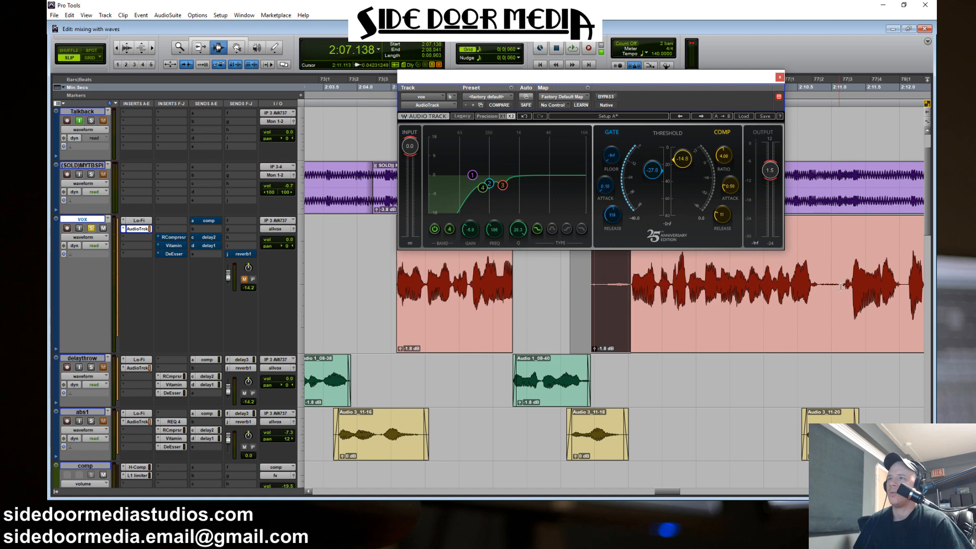
{"action": "left_click_drag", "start_coordinate": [841, 285], "coordinate": [820, 290]}
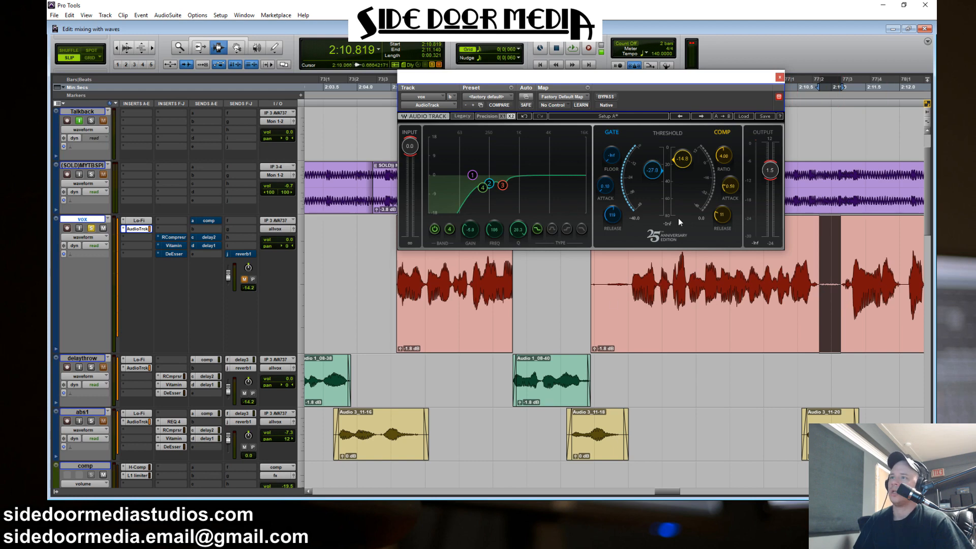
{"action": "left_click_drag", "start_coordinate": [821, 286], "coordinate": [629, 287]}
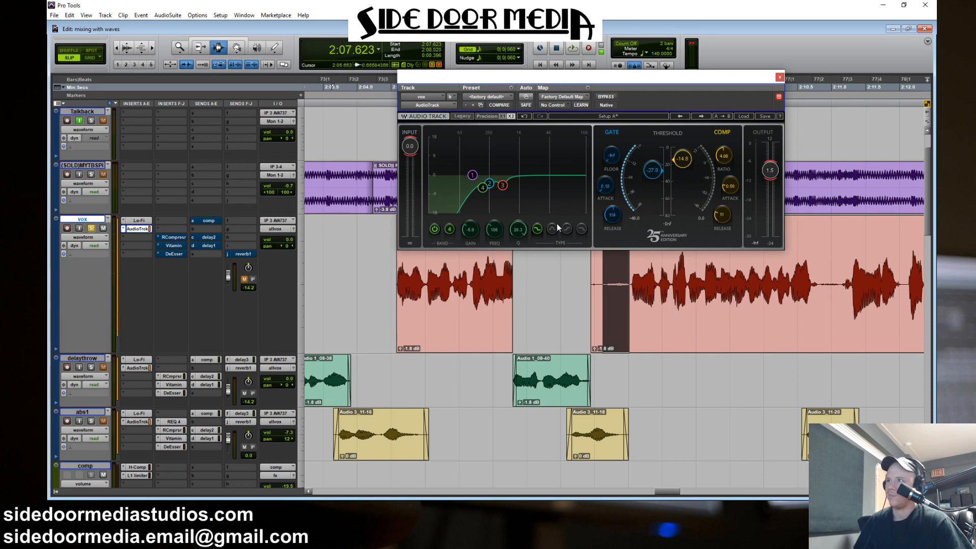
{"action": "left_click", "coordinate": [657, 324]}
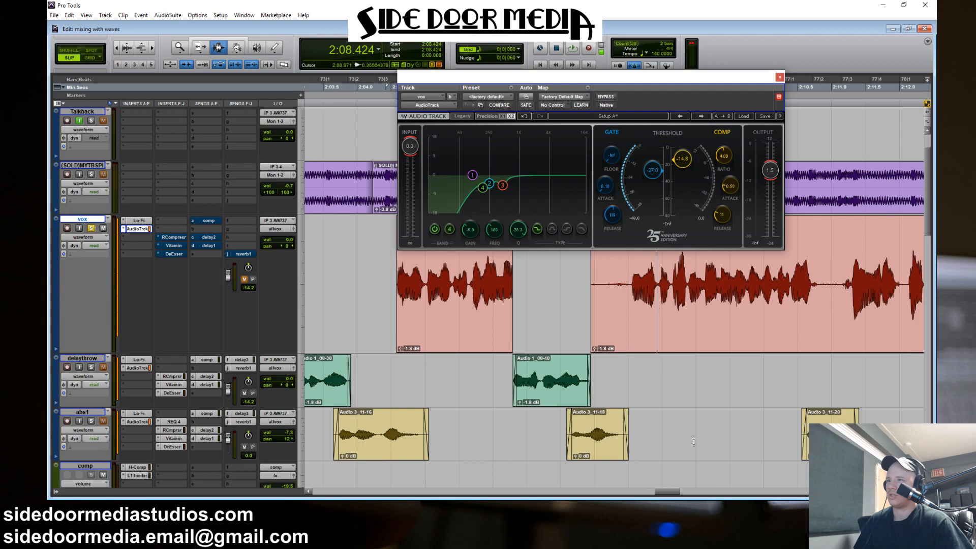
Select the vox track's clips from Audio 1_10-02 through Audio 1_10-04, covering about 2:32 to 2:53
{"action": "scroll", "coordinate": [694, 441], "scroll_direction": "down", "scroll_amount": 3}
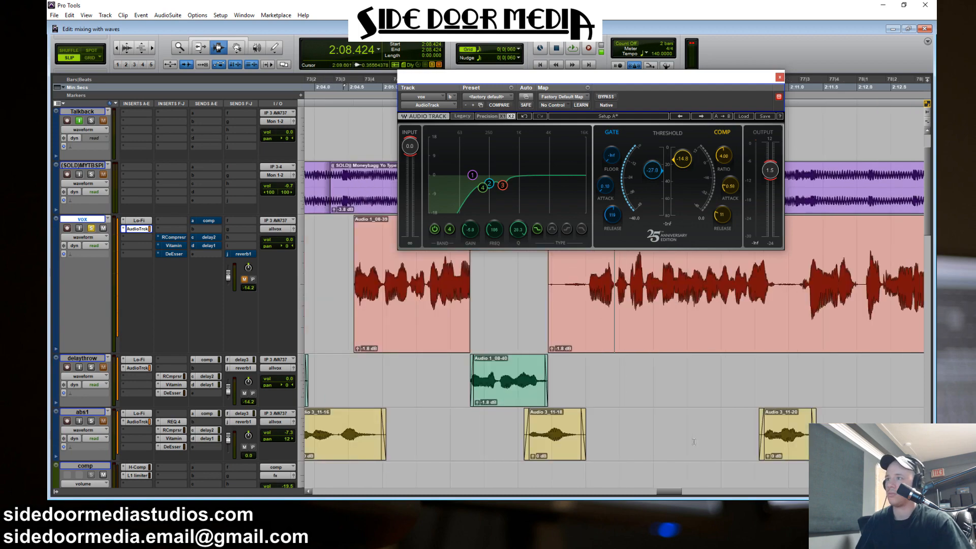
{"action": "left_click_drag", "start_coordinate": [642, 492], "coordinate": [740, 491]}
{"action": "double_click", "coordinate": [526, 288]}
{"action": "scroll", "coordinate": [580, 310], "scroll_direction": "down", "scroll_amount": 1}
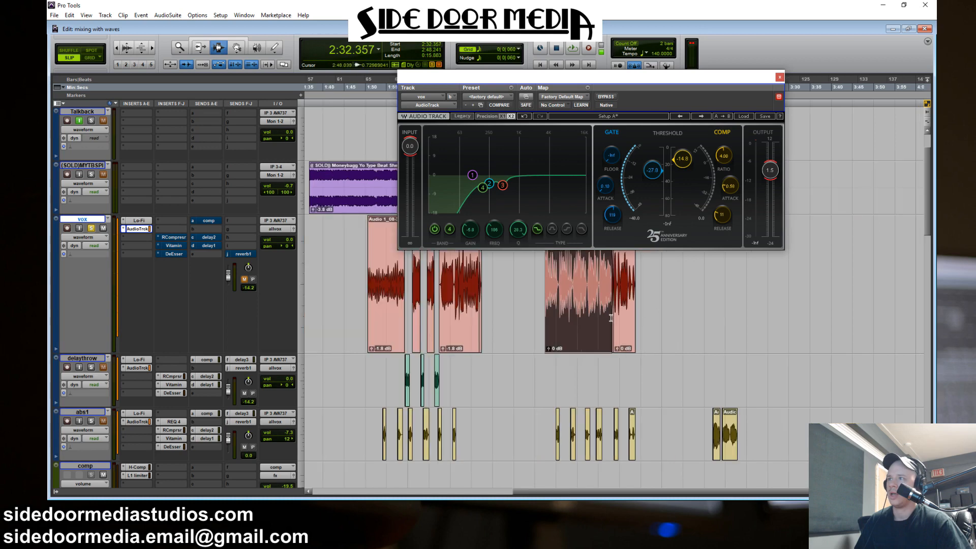
{"action": "key", "text": "t"}
{"action": "key", "text": "t"}
{"action": "double_click", "coordinate": [908, 304]}
{"action": "left_click", "coordinate": [802, 300], "text": "shift"}
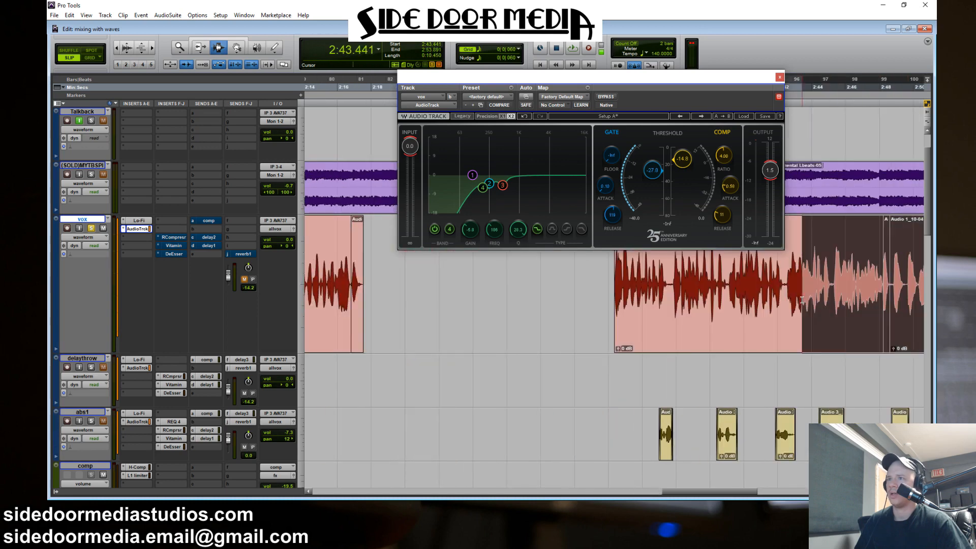
{"action": "double_click", "coordinate": [802, 301], "text": "shift"}
{"action": "key", "text": "alt+f"}
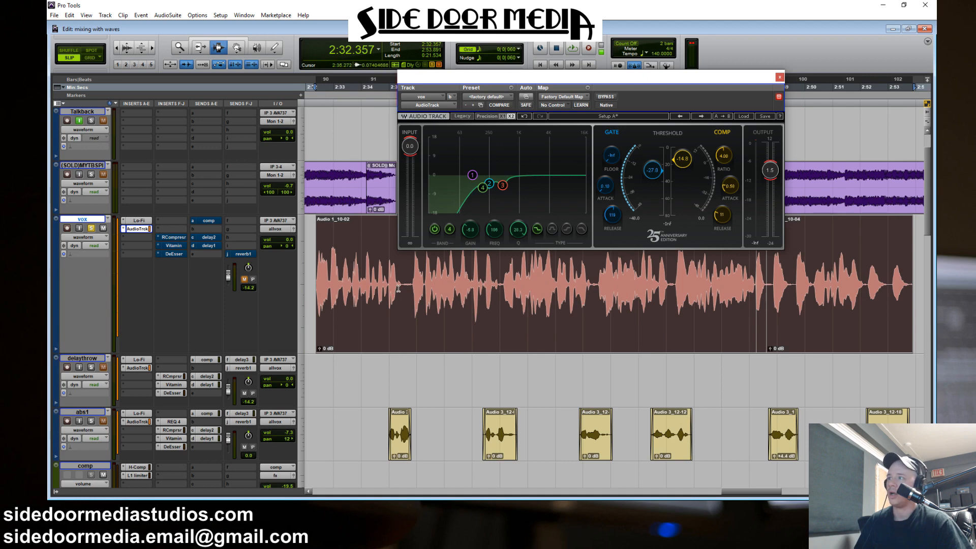
Highlight short stretches between phrases in the vox passage, including the gap near 2:43, and reselect the whole passage from 2:32
{"action": "left_click_drag", "start_coordinate": [384, 290], "coordinate": [421, 291]}
{"action": "left_click_drag", "start_coordinate": [552, 294], "coordinate": [562, 294]}
{"action": "left_click_drag", "start_coordinate": [721, 296], "coordinate": [725, 296]}
{"action": "left_click_drag", "start_coordinate": [797, 297], "coordinate": [873, 291]}
{"action": "left_click_drag", "start_coordinate": [607, 281], "coordinate": [603, 280]}
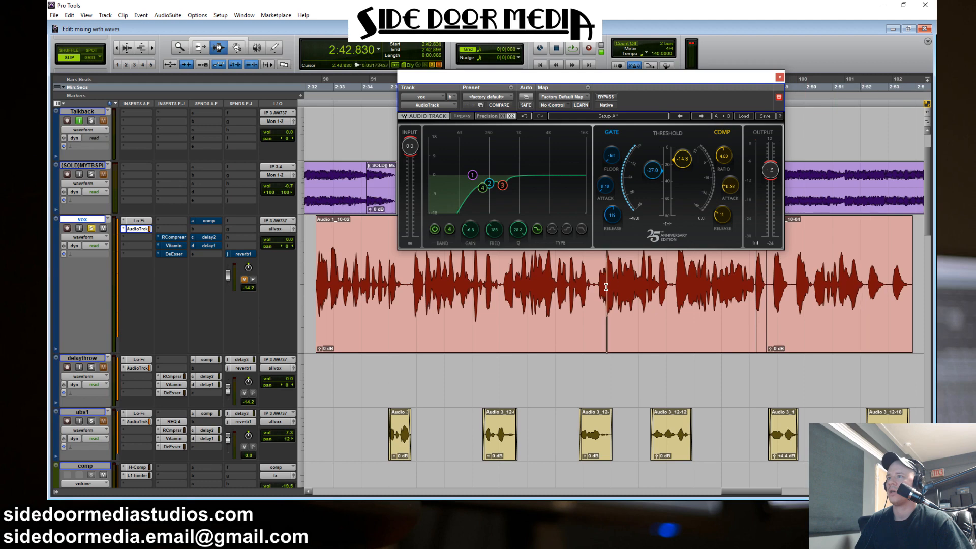
{"action": "double_click", "coordinate": [337, 282]}
{"action": "left_click", "coordinate": [854, 283], "text": "shift"}
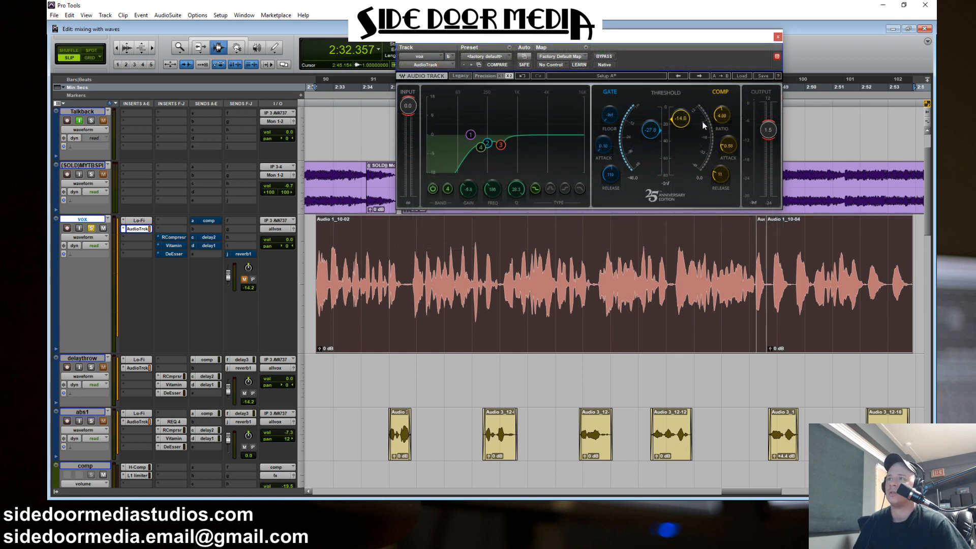
Highlight individual peaks in the vox clip Audio 1_10-02, including those at about 2:33 and 2:44, to illustrate the AudioTrack compressor
{"action": "left_click_drag", "start_coordinate": [736, 492], "coordinate": [736, 492]}
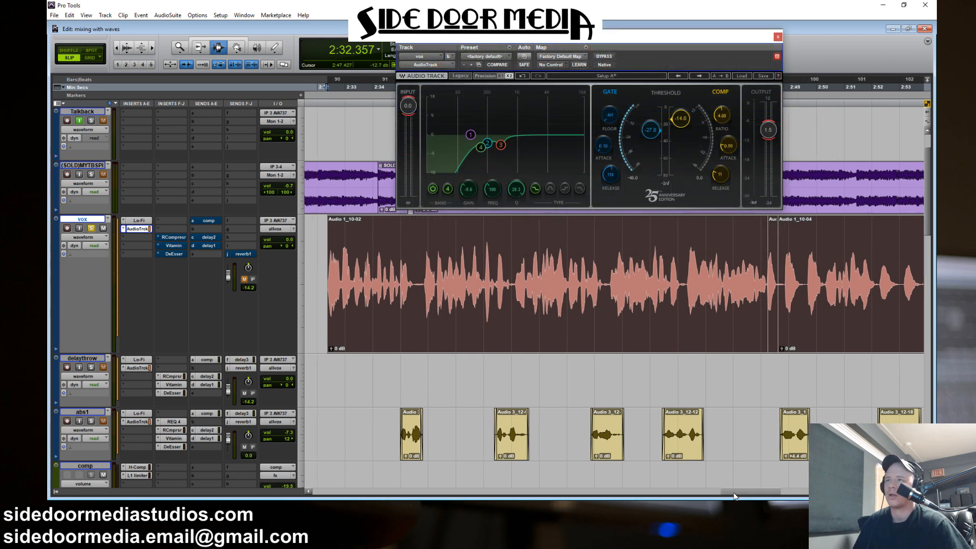
{"action": "triple_click", "coordinate": [346, 256]}
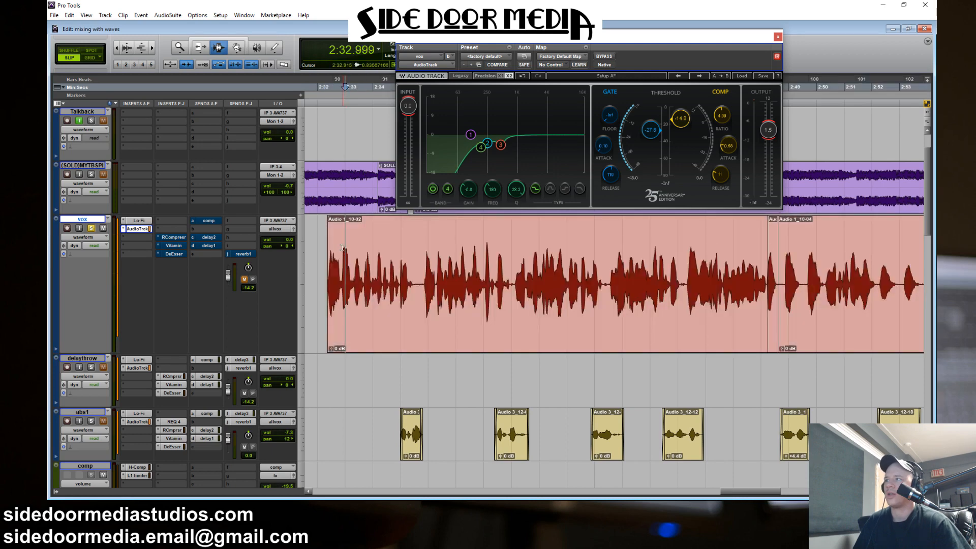
{"action": "left_click_drag", "start_coordinate": [341, 247], "coordinate": [366, 248]}
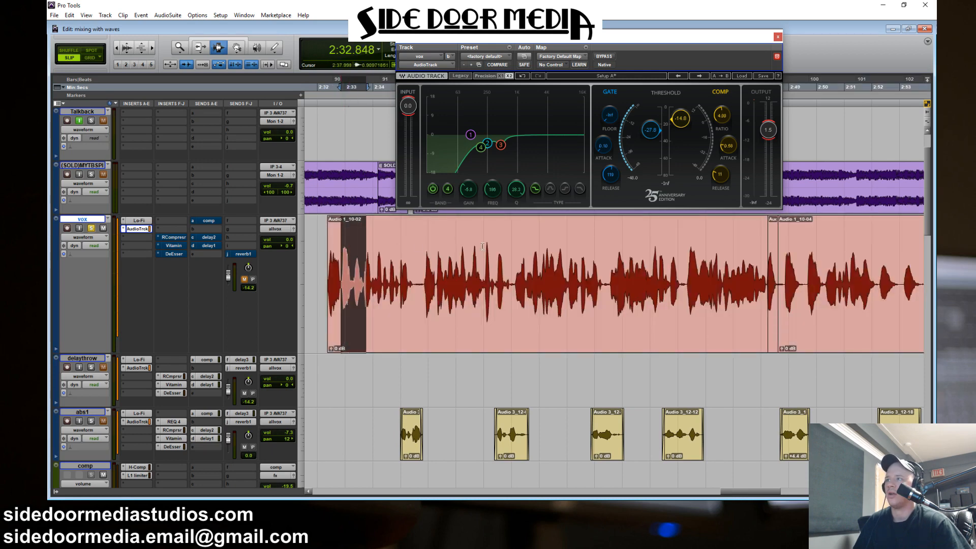
{"action": "left_click_drag", "start_coordinate": [479, 248], "coordinate": [500, 285]}
{"action": "left_click_drag", "start_coordinate": [652, 263], "coordinate": [669, 262]}
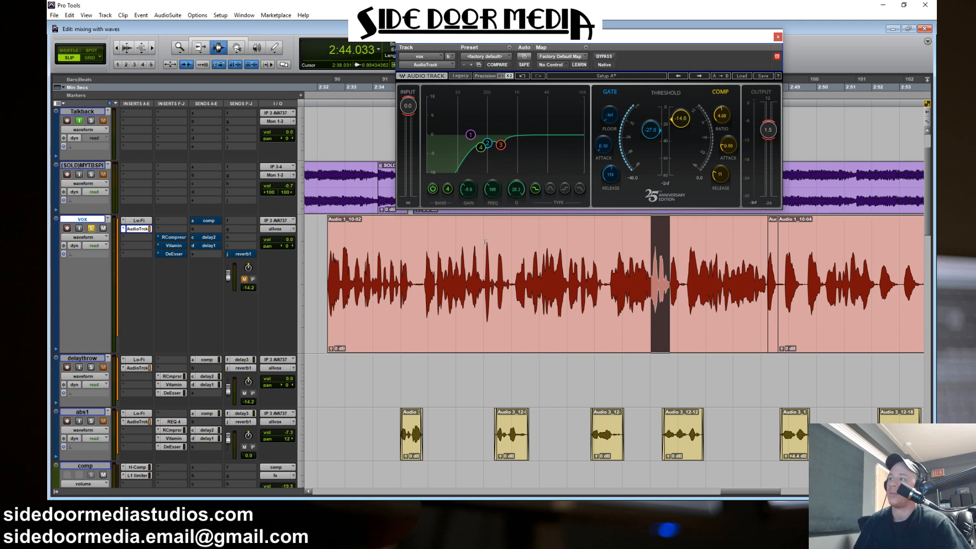
{"action": "left_click_drag", "start_coordinate": [485, 243], "coordinate": [514, 249]}
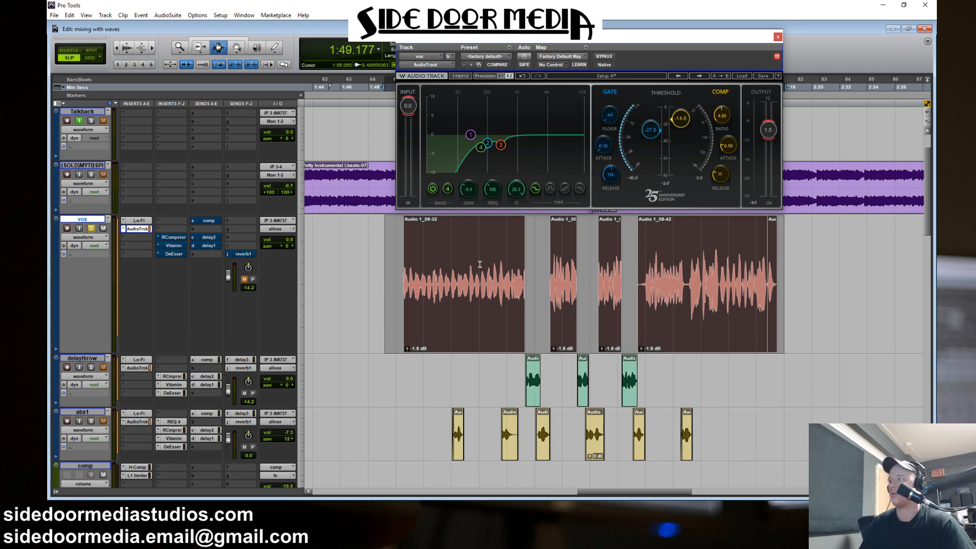
Select the vox passage from about 1:50 through the Audio 1_08-42 clip, and play it with the AudioTrack insert bypassed
{"action": "left_click", "coordinate": [136, 237]}
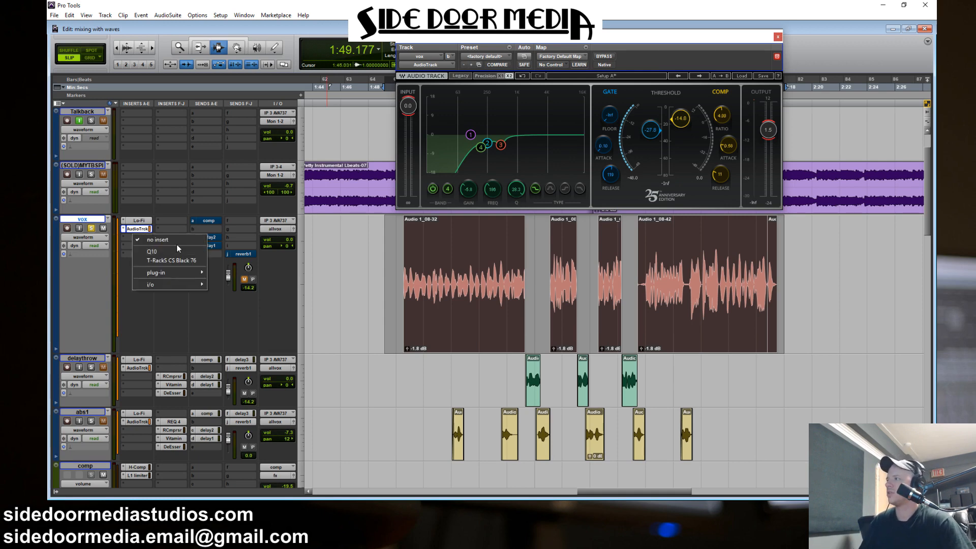
{"action": "left_click", "coordinate": [412, 281]}
{"action": "left_click_drag", "start_coordinate": [398, 282], "coordinate": [771, 285]}
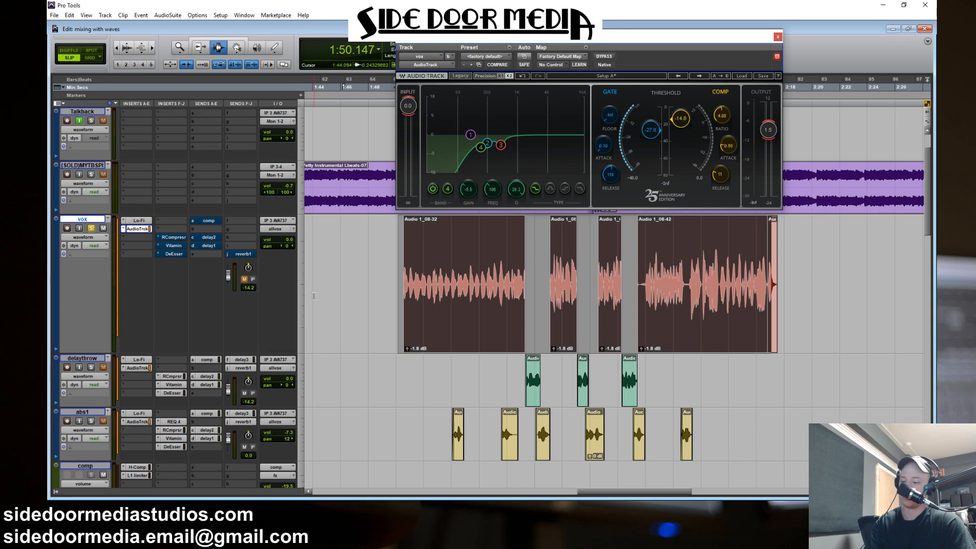
{"action": "left_click", "coordinate": [139, 229], "text": "ctrl"}
{"action": "key", "text": "space"}
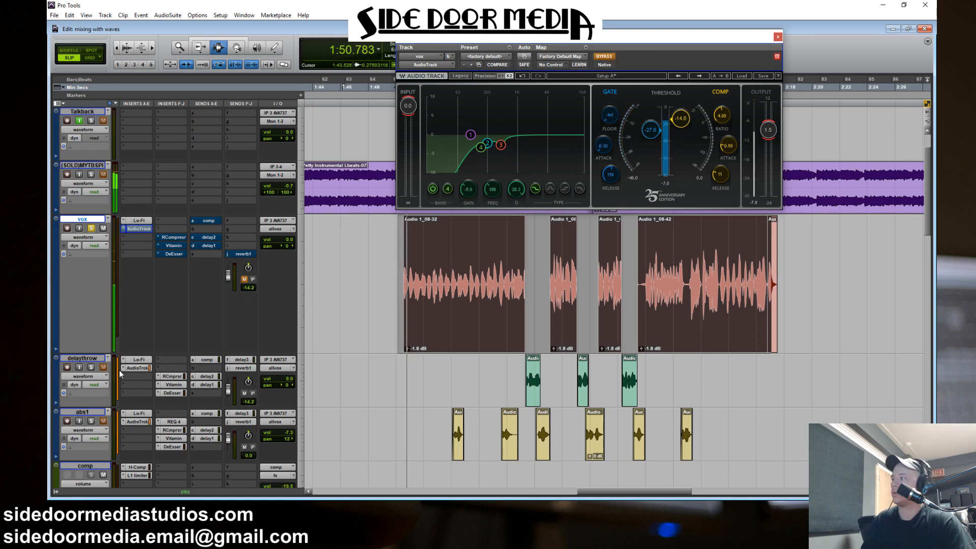
Solo the instrumental track alongside the vox, restart playback, and re-enable the AudioTrack plug-in on the vox track
{"action": "key", "text": "space"}
{"action": "left_click", "coordinate": [103, 367]}
{"action": "key", "text": "space"}
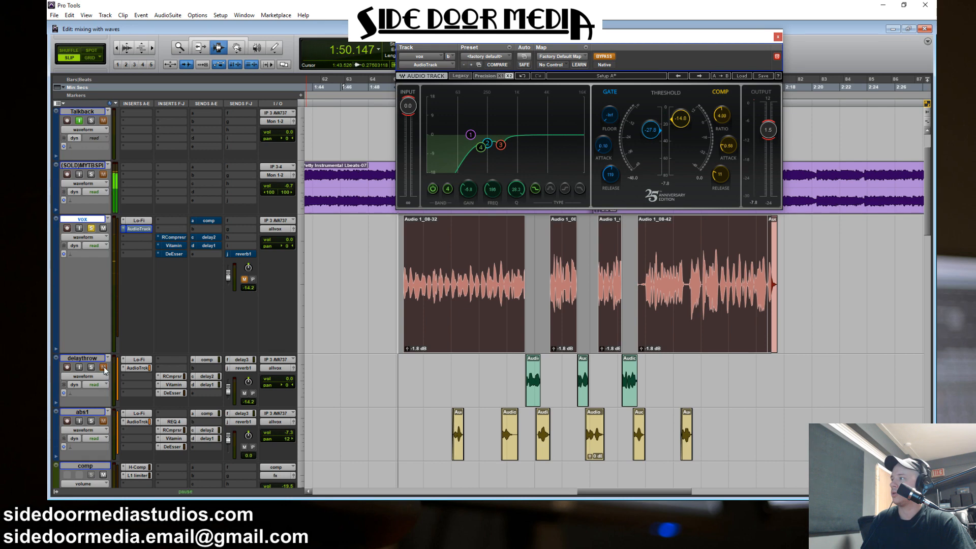
{"action": "left_click", "coordinate": [92, 175]}
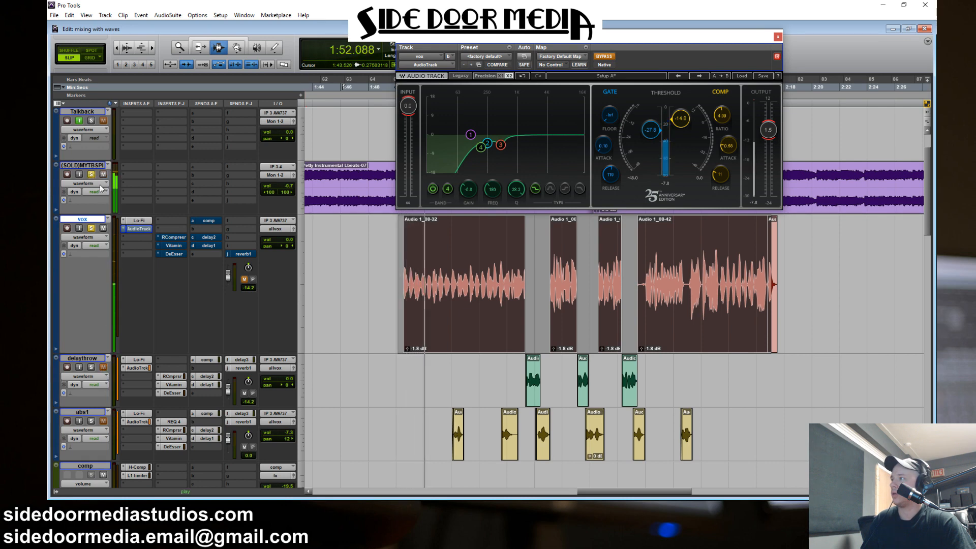
{"action": "left_click", "coordinate": [604, 57]}
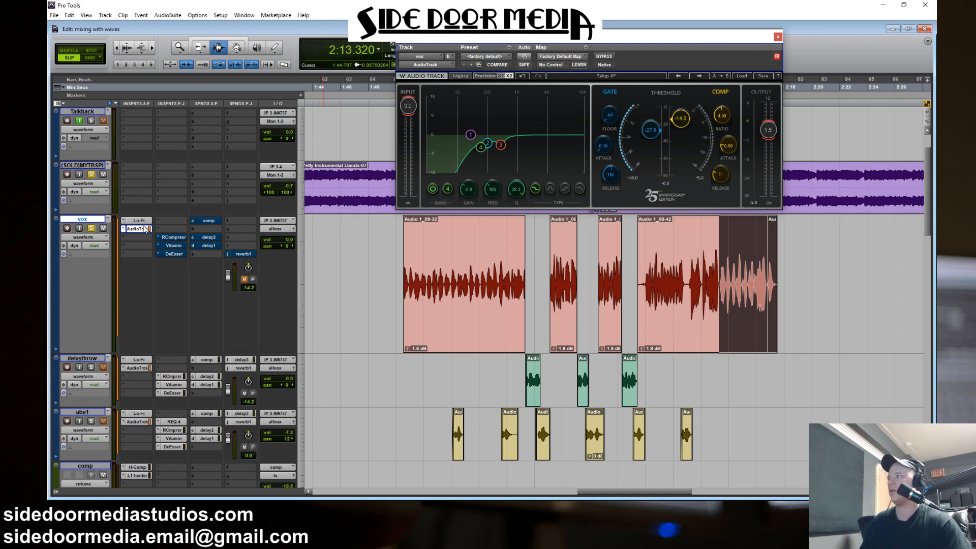
Insert a Q10 equalizer after AudioTrack on the vox track, and set its band 10 to a high shelf
{"action": "left_click", "coordinate": [126, 238]}
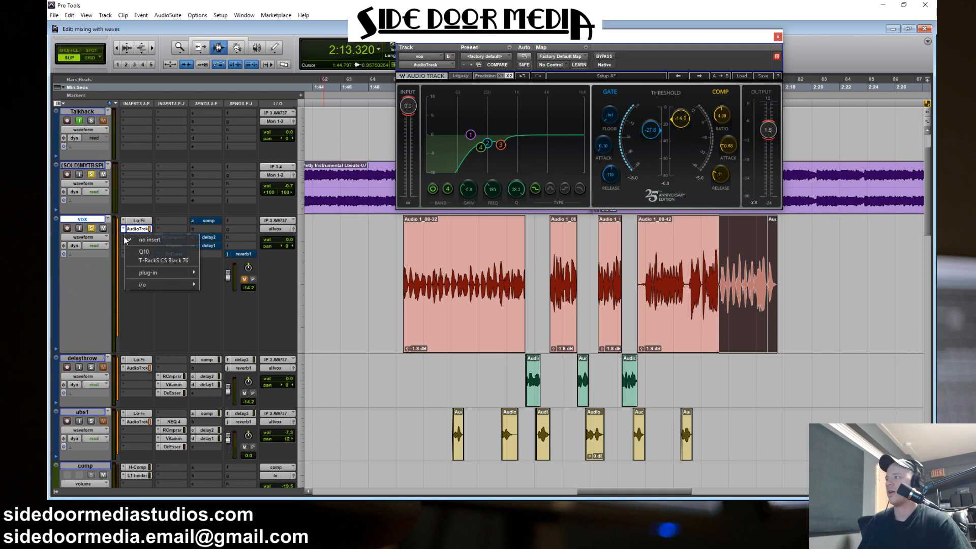
{"action": "left_click", "coordinate": [172, 251]}
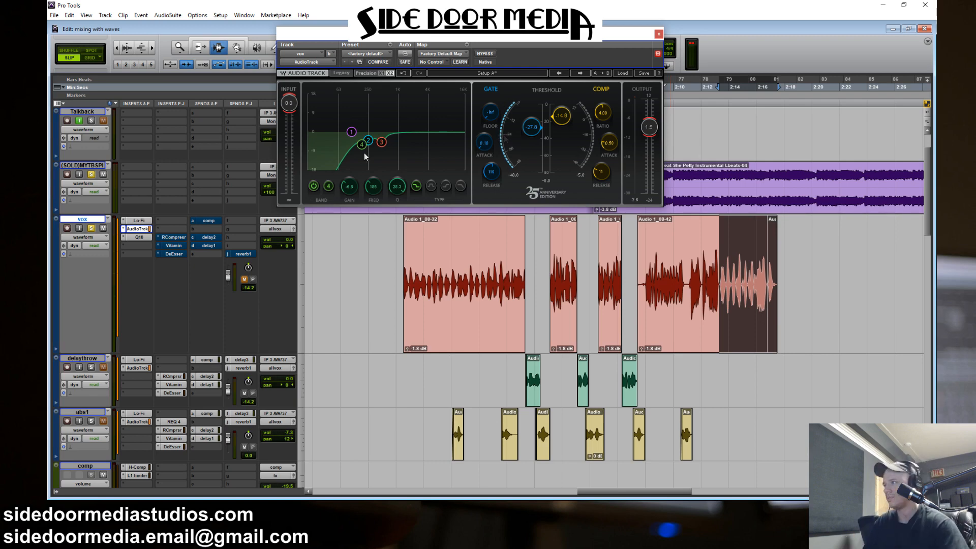
{"action": "left_click", "coordinate": [139, 238]}
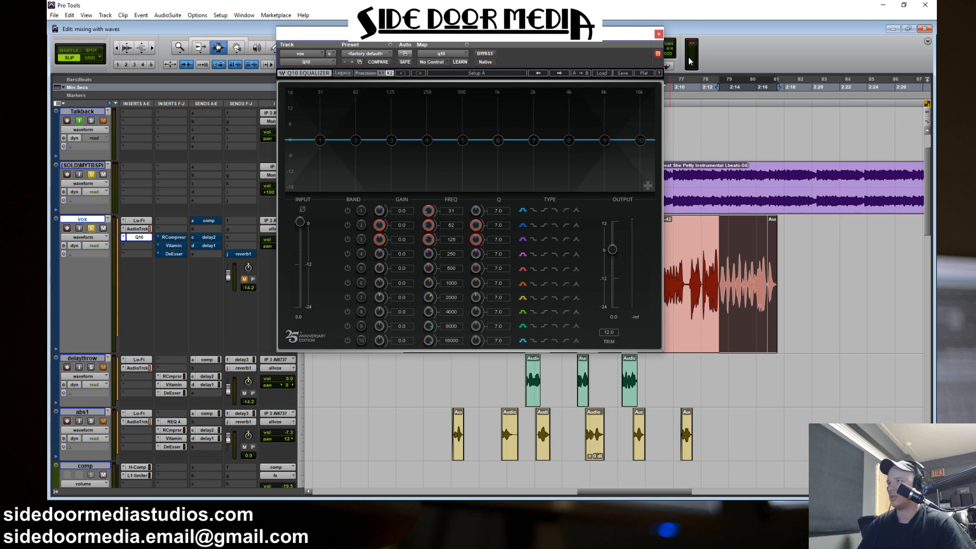
{"action": "left_click", "coordinate": [640, 141]}
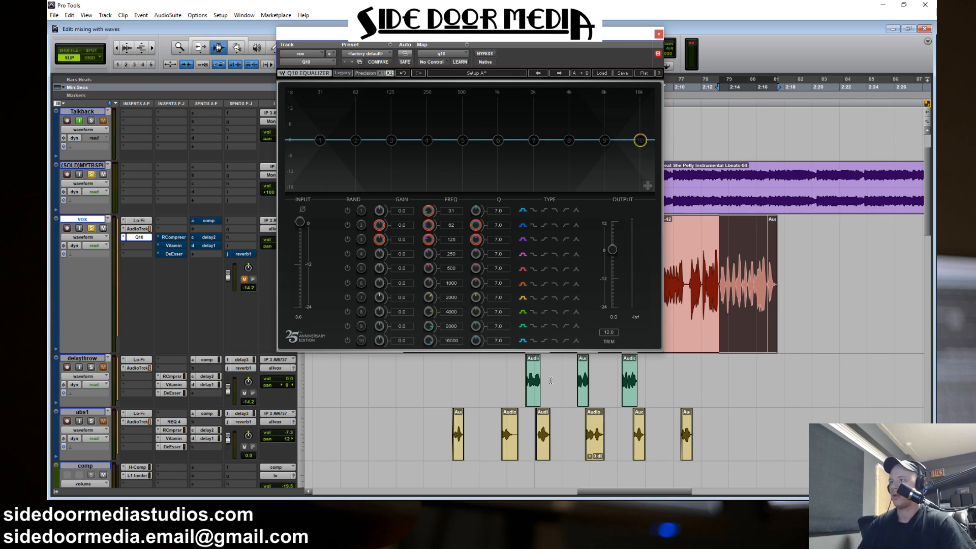
{"action": "left_click", "coordinate": [544, 340]}
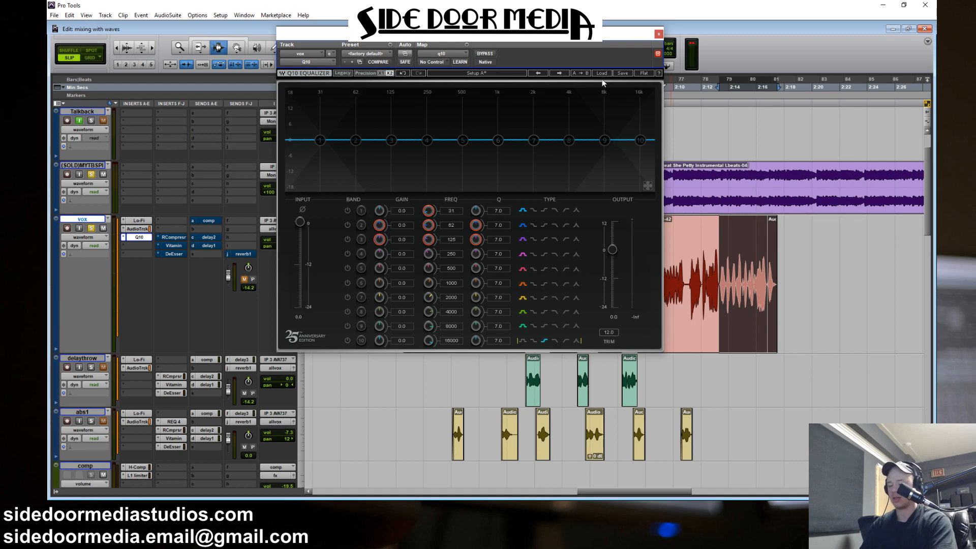
Extend the vox selection to cover 1:50.544 to 2:17.500, play it, and reposition the Q10 window so all its bands are visible
{"action": "left_click_drag", "start_coordinate": [599, 62], "coordinate": [639, 308]}
{"action": "double_click", "coordinate": [452, 249], "text": "shift"}
{"action": "key", "text": "space"}
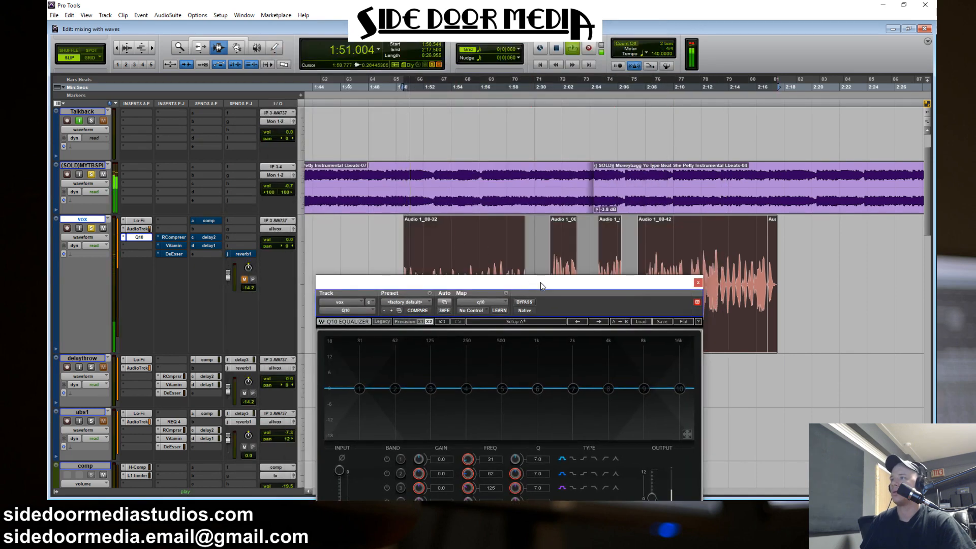
{"action": "left_click_drag", "start_coordinate": [541, 282], "coordinate": [552, 113]}
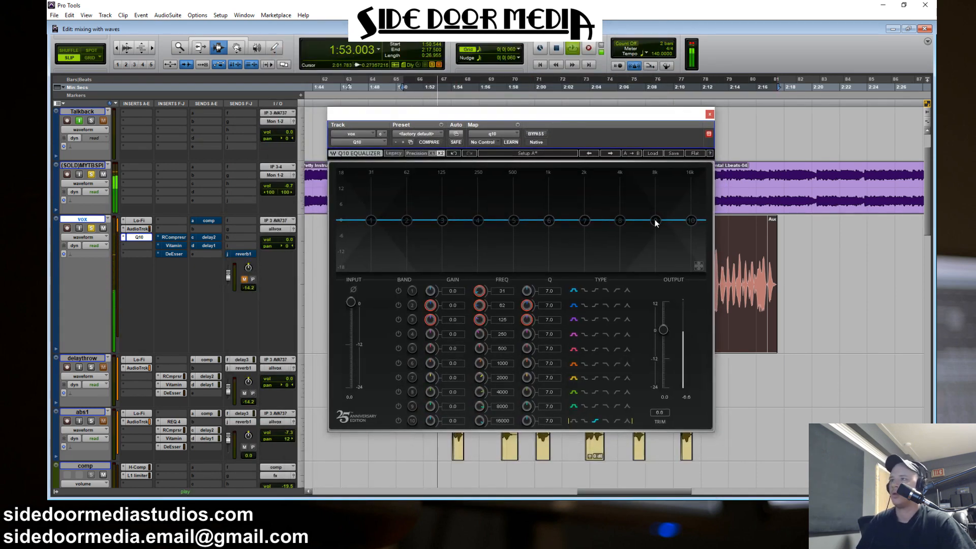
On the vox Q10, boost high-shelf band 10 by 5.0 dB at 6631 Hz and band 8 by 1.7 dB around 4.8 kHz
{"action": "left_click_drag", "start_coordinate": [691, 220], "coordinate": [645, 206]}
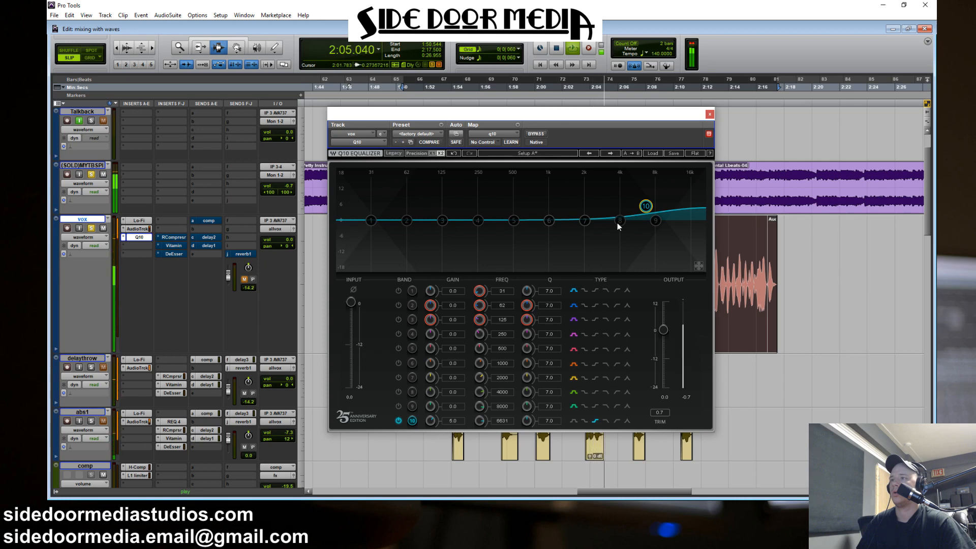
{"action": "mouse_move", "coordinate": [619, 220]}
{"action": "left_mouse_down"}
{"action": "mouse_move", "coordinate": [618, 210]}
{"action": "mouse_move", "coordinate": [630, 216]}
{"action": "left_mouse_up"}
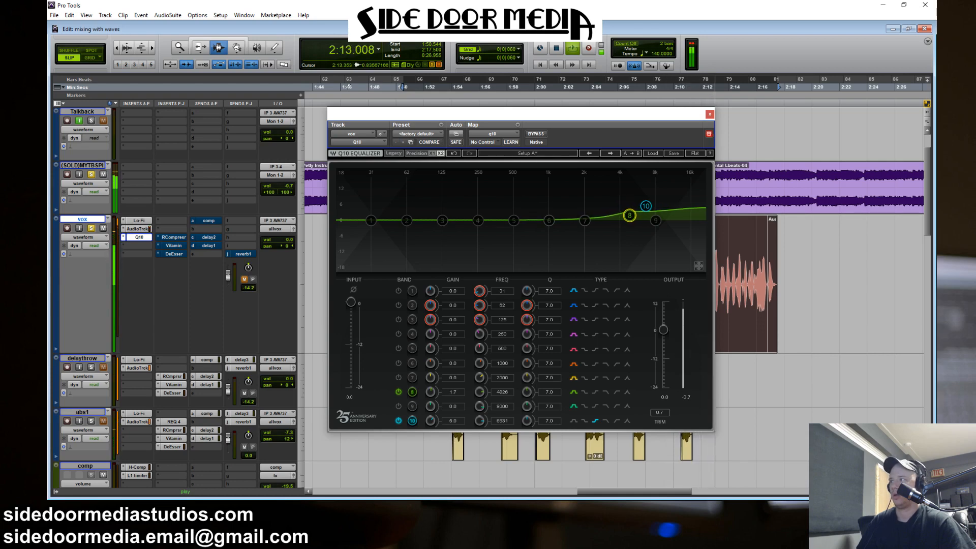
{"action": "left_click", "coordinate": [710, 113]}
{"action": "key", "text": "space"}
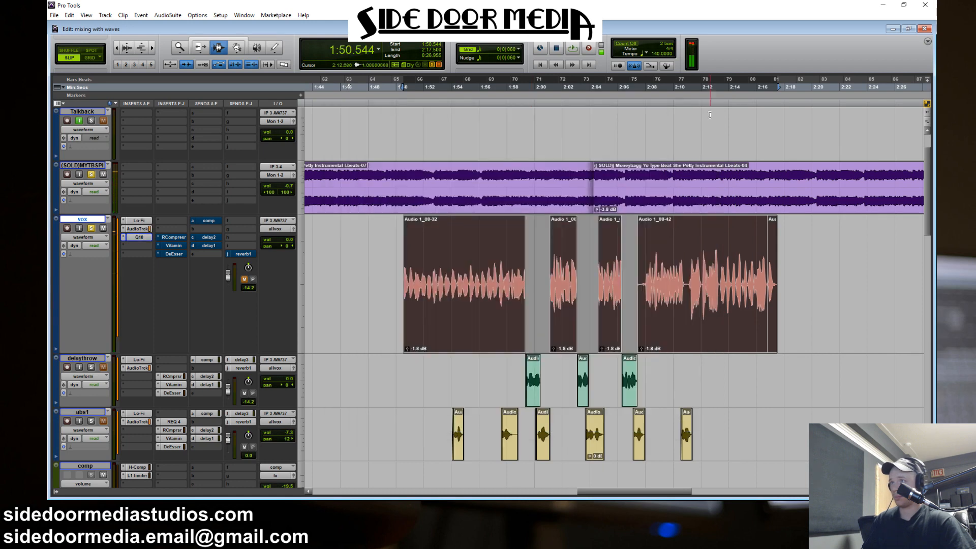
Copy the vox track's Q10 insert to the delaythrow and abs1 tracks, and review the original's EQ curve
{"action": "left_click_drag", "start_coordinate": [149, 239], "coordinate": [142, 430]}
{"action": "left_click", "coordinate": [134, 235]}
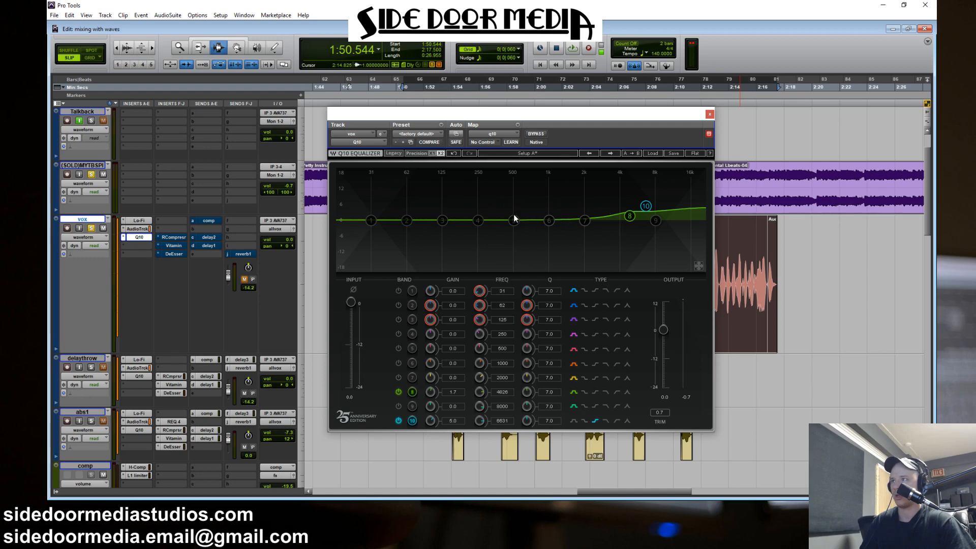
{"action": "left_click", "coordinate": [710, 114]}
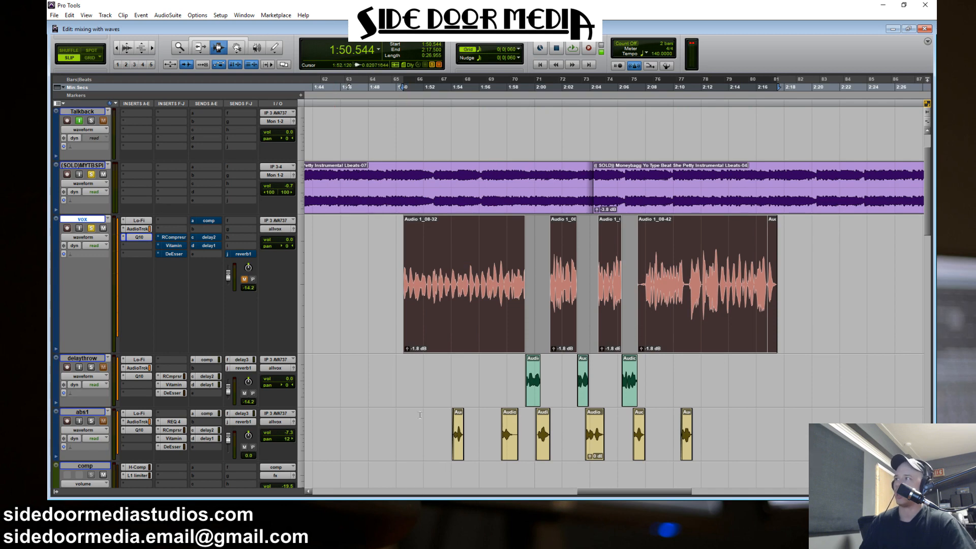
Open the Renaissance Compressor on the vox track and take it out of bypass
{"action": "left_click", "coordinate": [179, 237]}
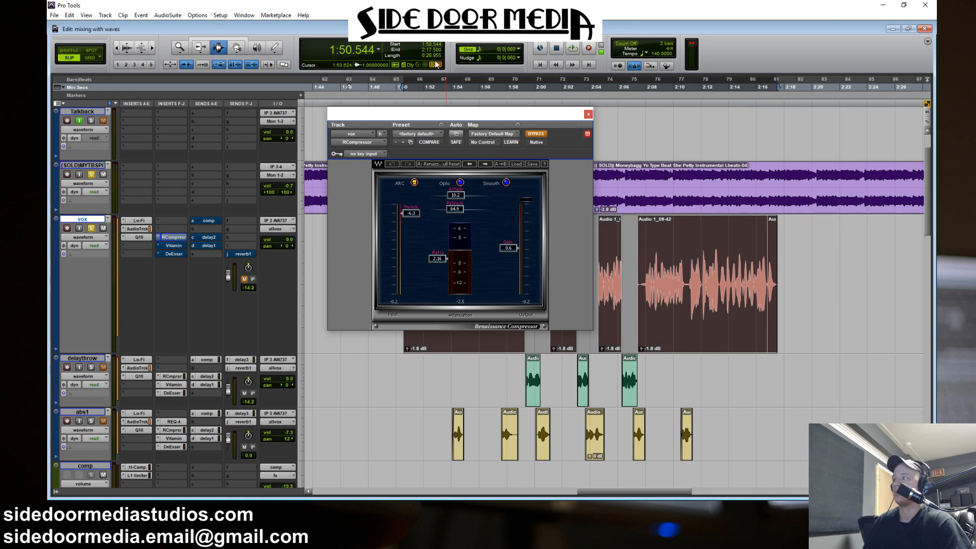
{"action": "left_click", "coordinate": [532, 134]}
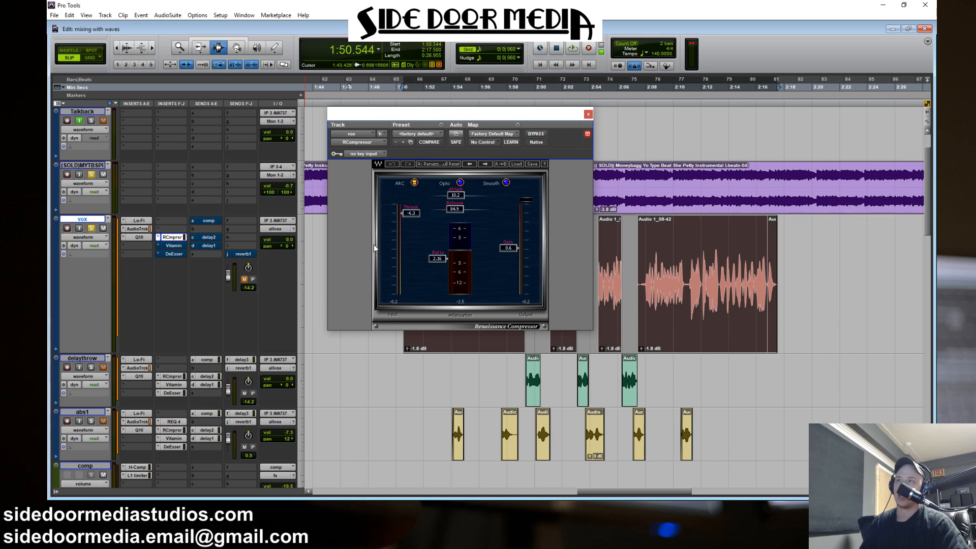
{"action": "left_click", "coordinate": [645, 283]}
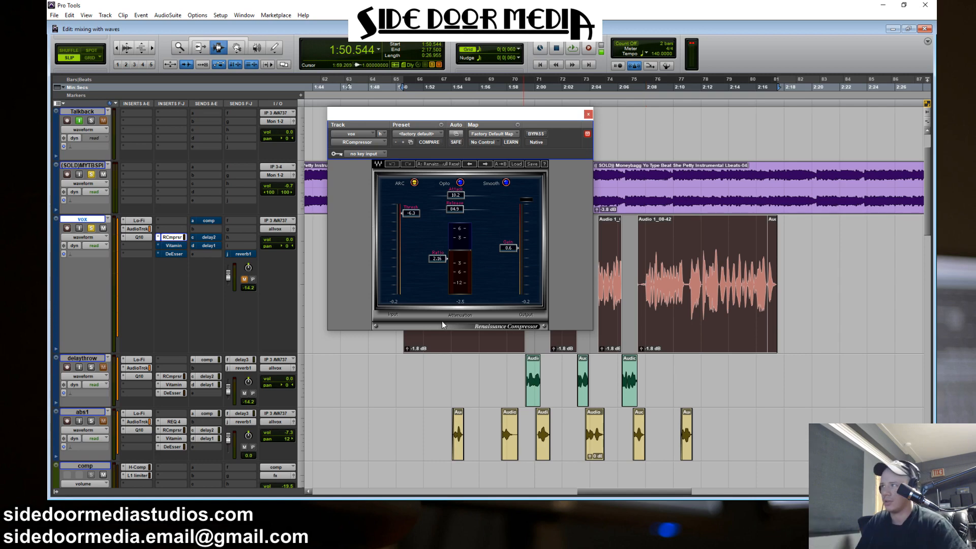
Play the vox passage with the Renaissance Compressor bypassed and re-enabled to compare, and close the plug-in window
{"action": "left_click", "coordinate": [536, 134]}
{"action": "key", "text": "space"}
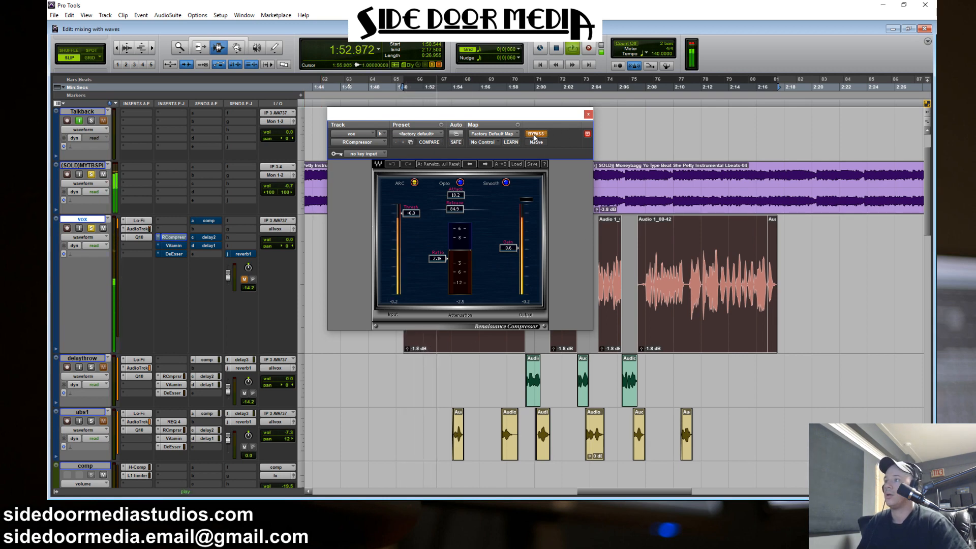
{"action": "left_click", "coordinate": [533, 134]}
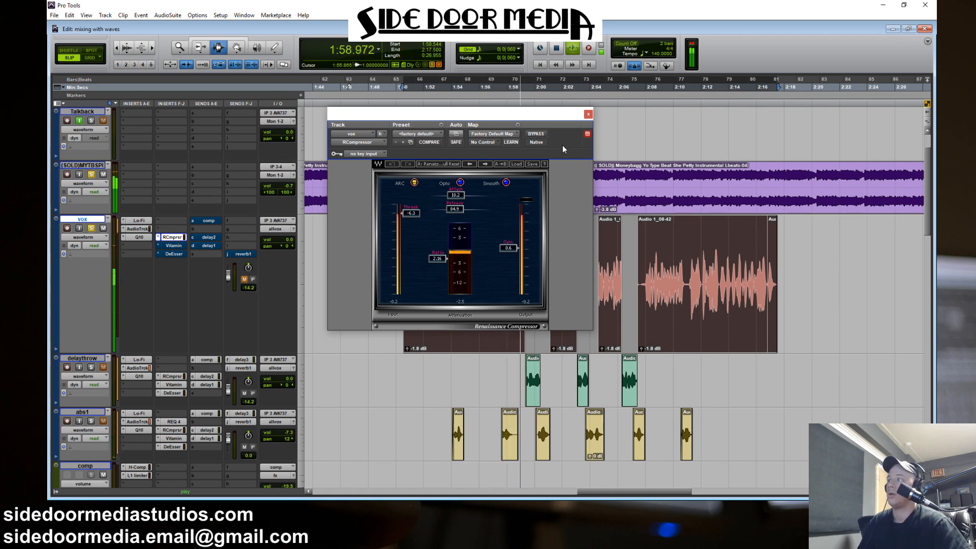
{"action": "key", "text": "space"}
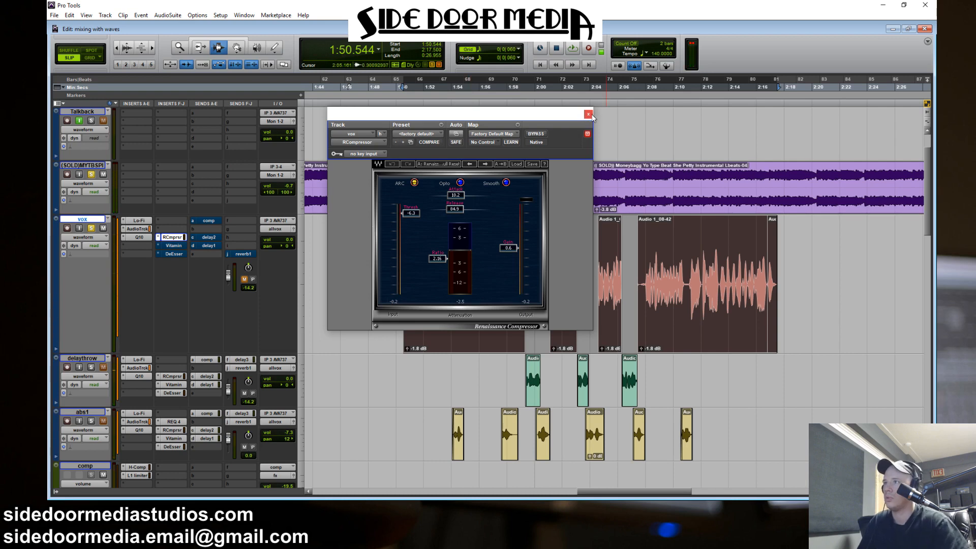
{"action": "left_click", "coordinate": [588, 115]}
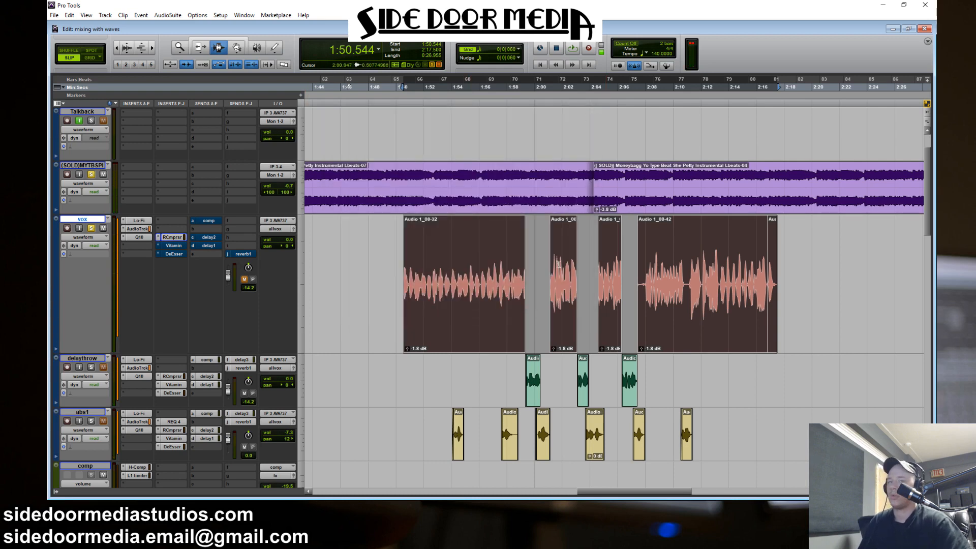
Select all the vox clips from about 1:49.5 to 2:18.2
{"action": "left_click", "coordinate": [407, 295]}
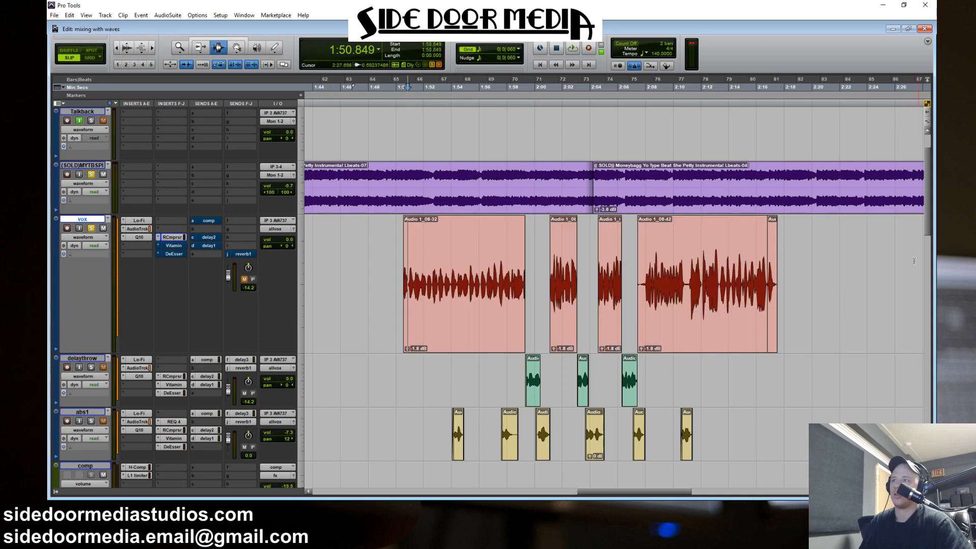
{"action": "left_click", "coordinate": [460, 300]}
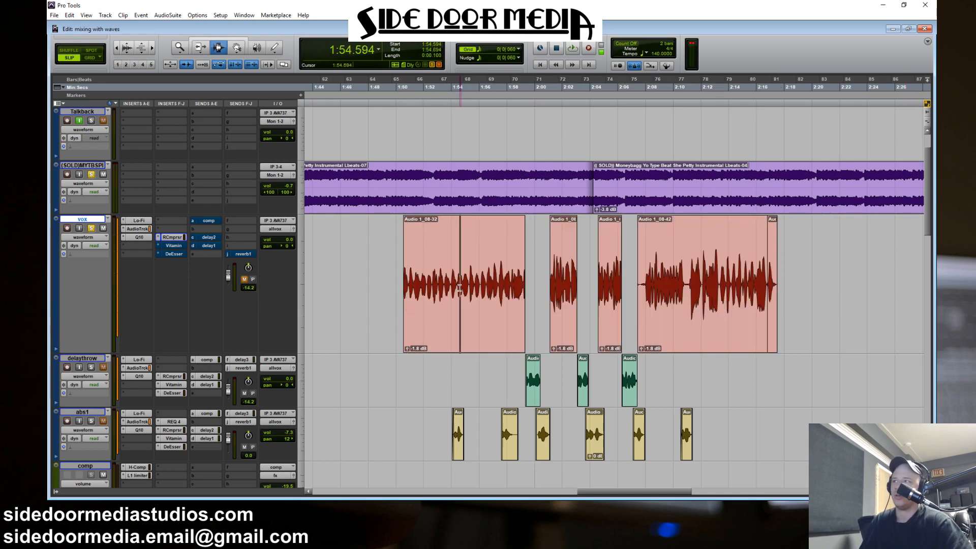
{"action": "left_click_drag", "start_coordinate": [400, 296], "coordinate": [381, 279]}
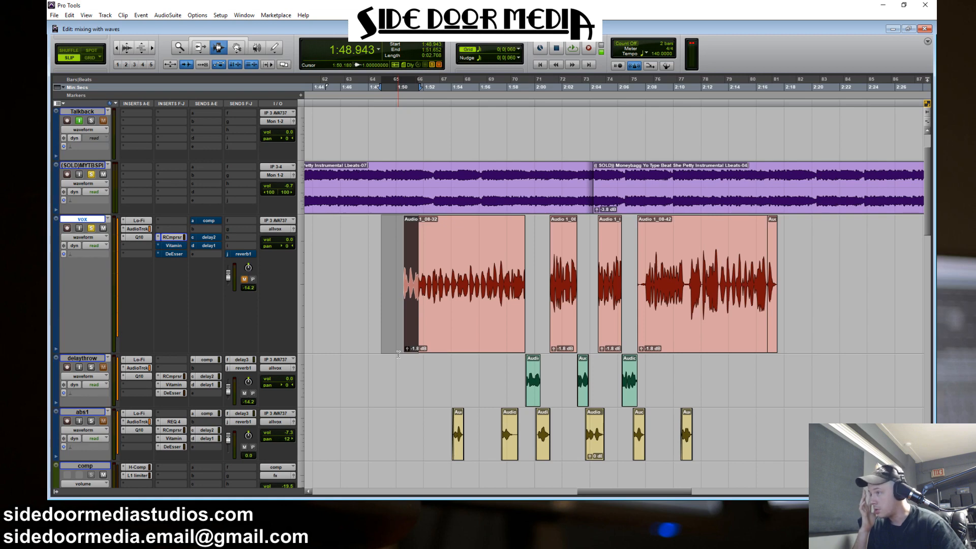
{"action": "left_click_drag", "start_coordinate": [389, 299], "coordinate": [787, 300]}
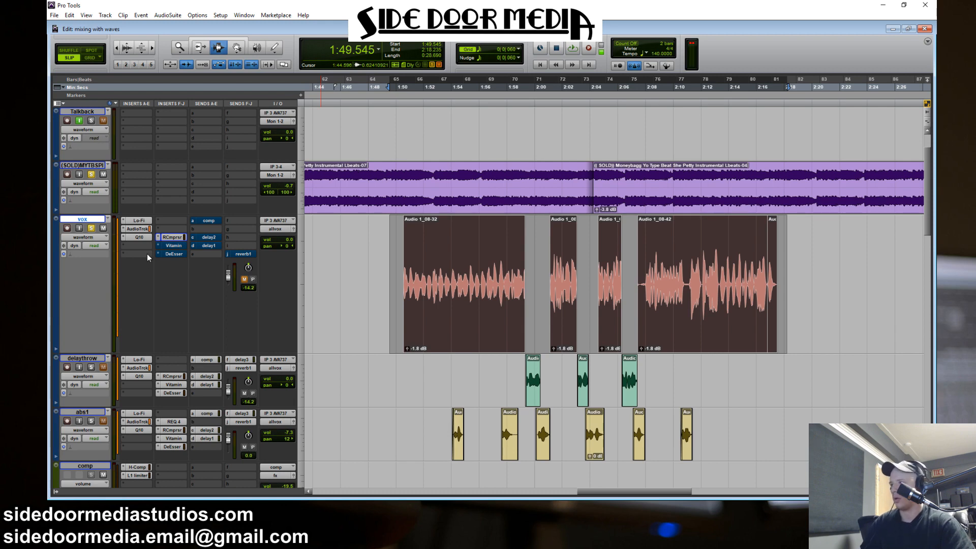
Open Vitamin on the vox track, move its window clear of the clips, and select 1:50.180 to 2:17.700 across vox and delaythrow
{"action": "left_click", "coordinate": [179, 245]}
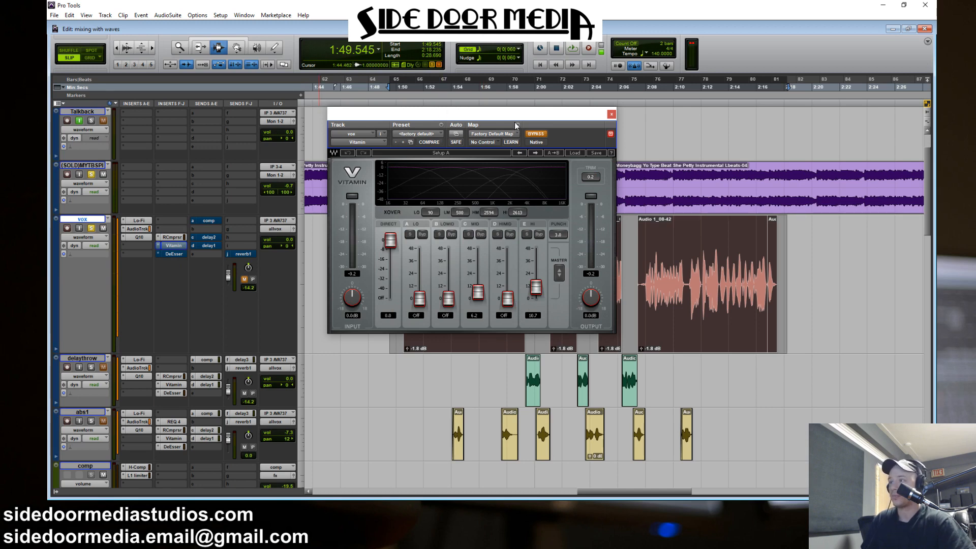
{"action": "left_click_drag", "start_coordinate": [518, 87], "coordinate": [498, 88]}
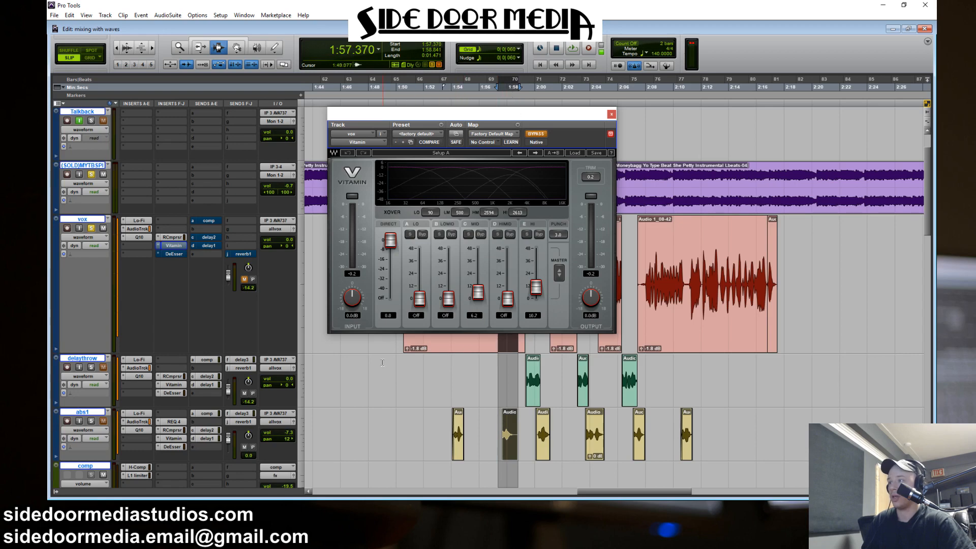
{"action": "left_click_drag", "start_coordinate": [383, 363], "coordinate": [801, 285]}
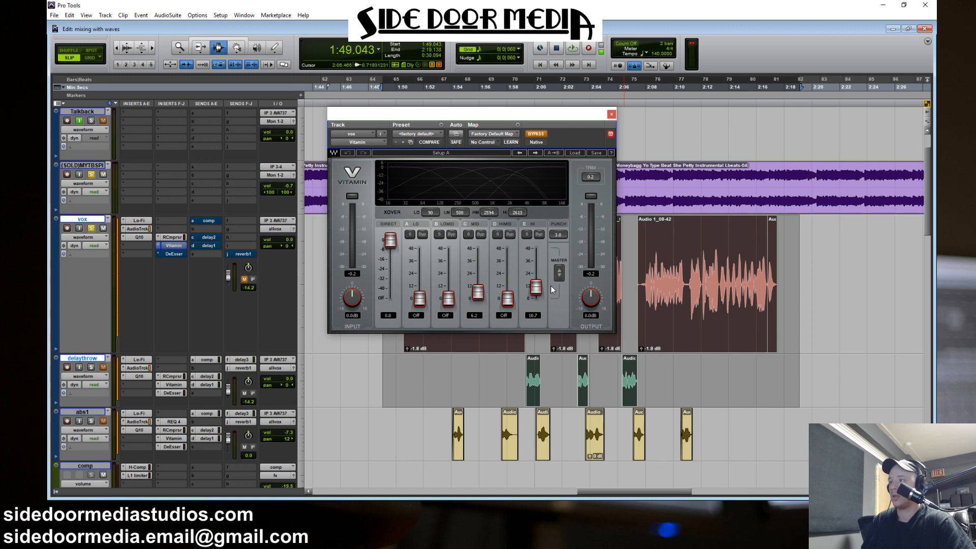
{"action": "left_click_drag", "start_coordinate": [576, 116], "coordinate": [568, 42]}
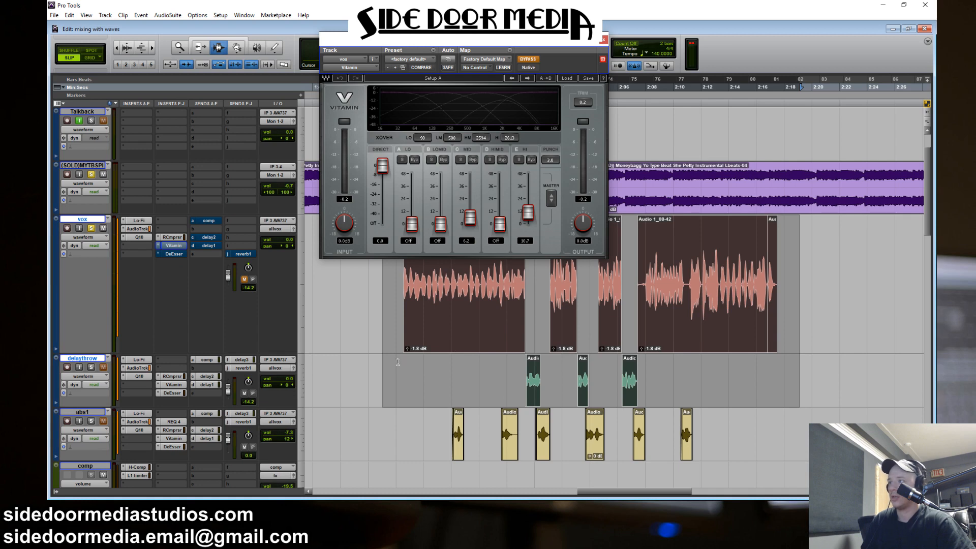
{"action": "left_click_drag", "start_coordinate": [398, 361], "coordinate": [779, 345]}
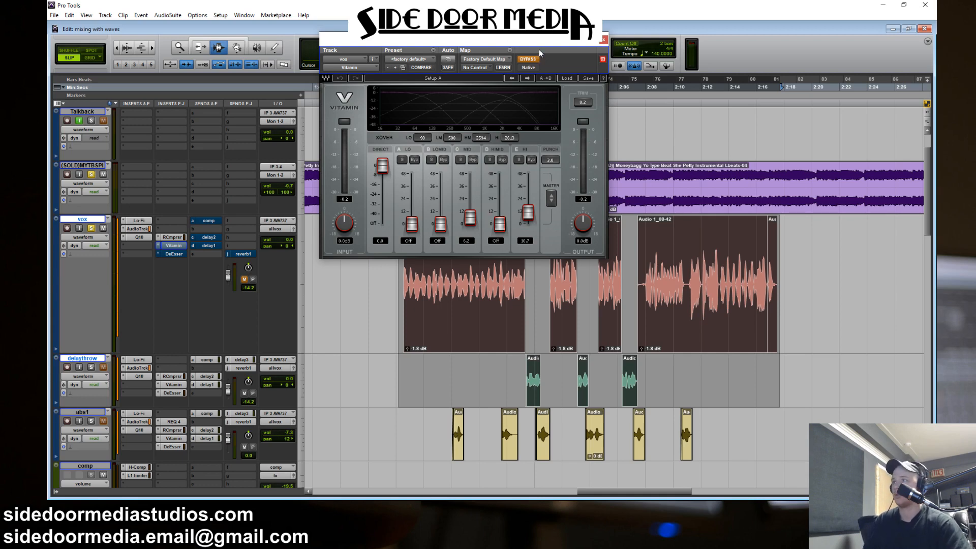
Play the selection while switching Vitamin between active and bypassed, leaving it enabled on the vox track
{"action": "key", "text": "space"}
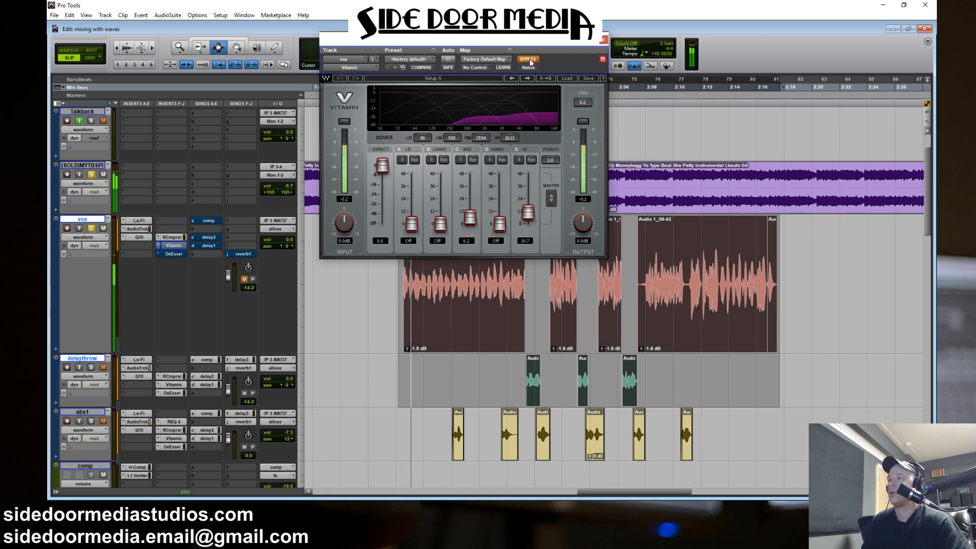
{"action": "left_click", "coordinate": [530, 62]}
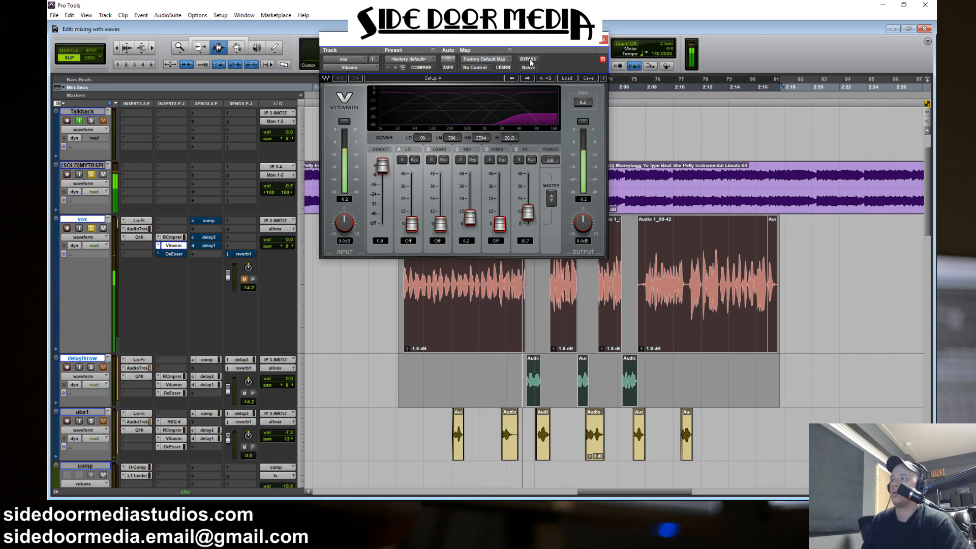
{"action": "left_click", "coordinate": [531, 62]}
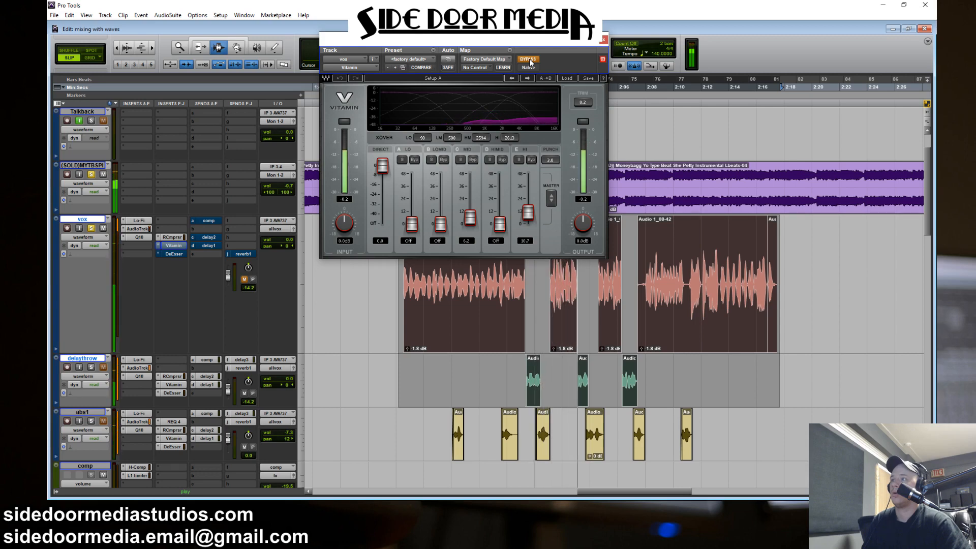
{"action": "left_click", "coordinate": [531, 62]}
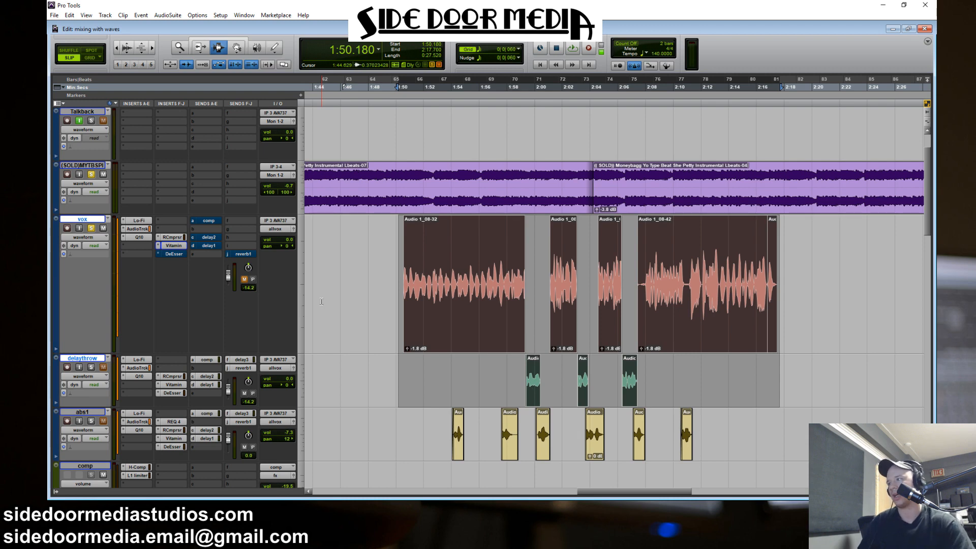
Enable the DeEsser on the vox track, play the selection through it, and close its window
{"action": "left_click", "coordinate": [171, 253]}
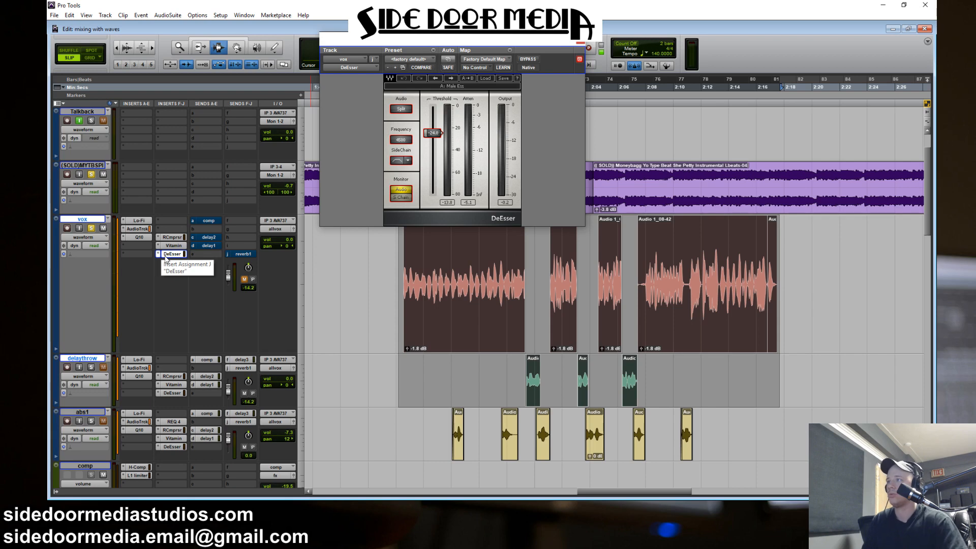
{"action": "key", "text": "space"}
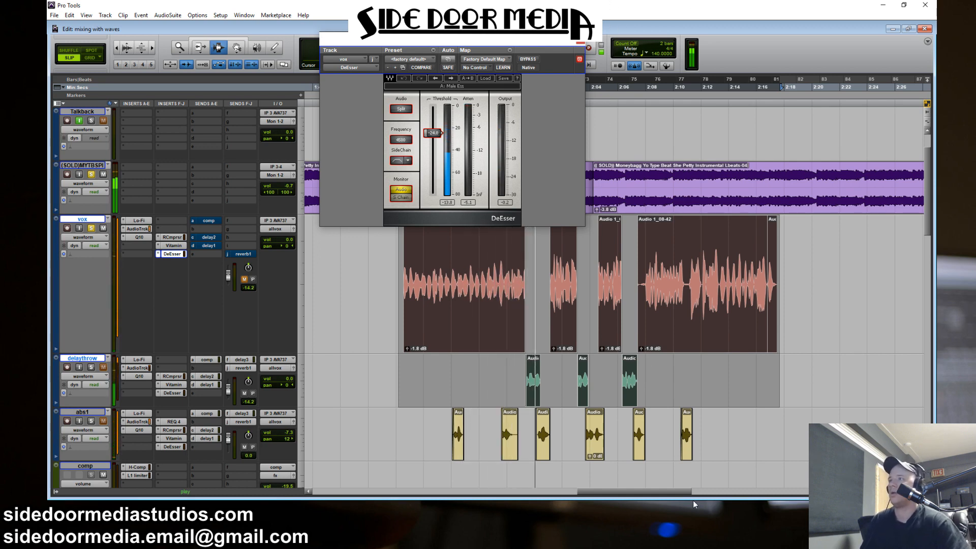
{"action": "key", "text": "space"}
{"action": "left_click", "coordinate": [587, 44]}
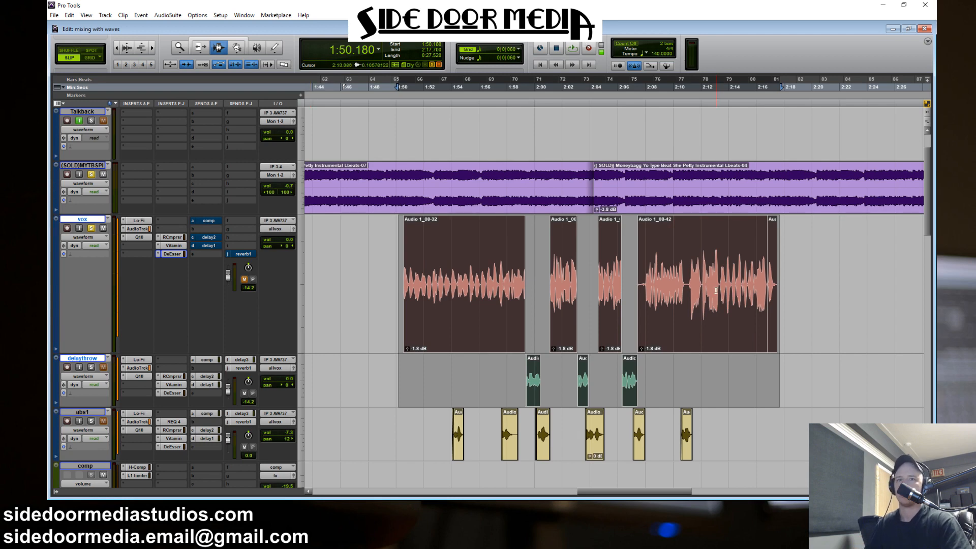
Select the vox phrase from 2:13.320 to about 2:15.9 and listen to it
{"action": "left_click_drag", "start_coordinate": [720, 289], "coordinate": [777, 291]}
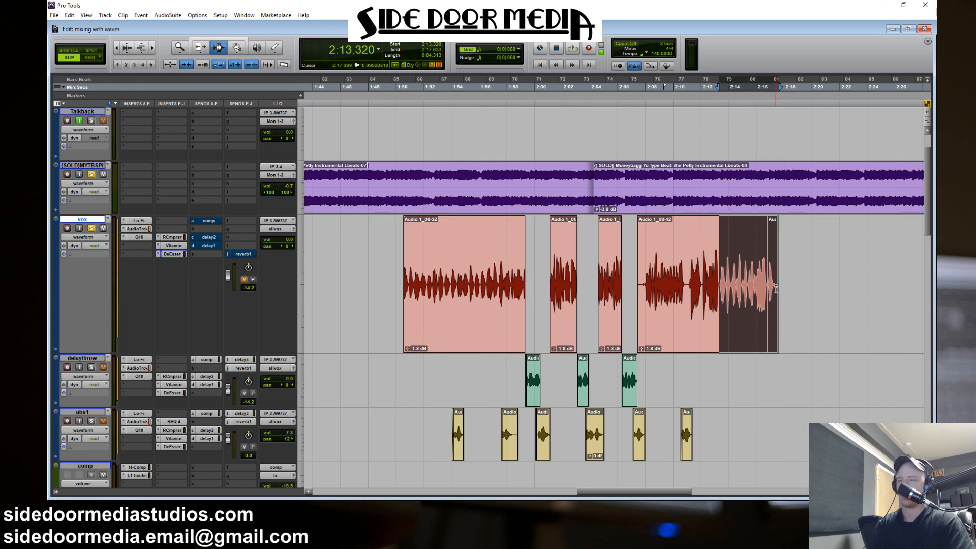
{"action": "left_click", "coordinate": [755, 287], "text": "shift"}
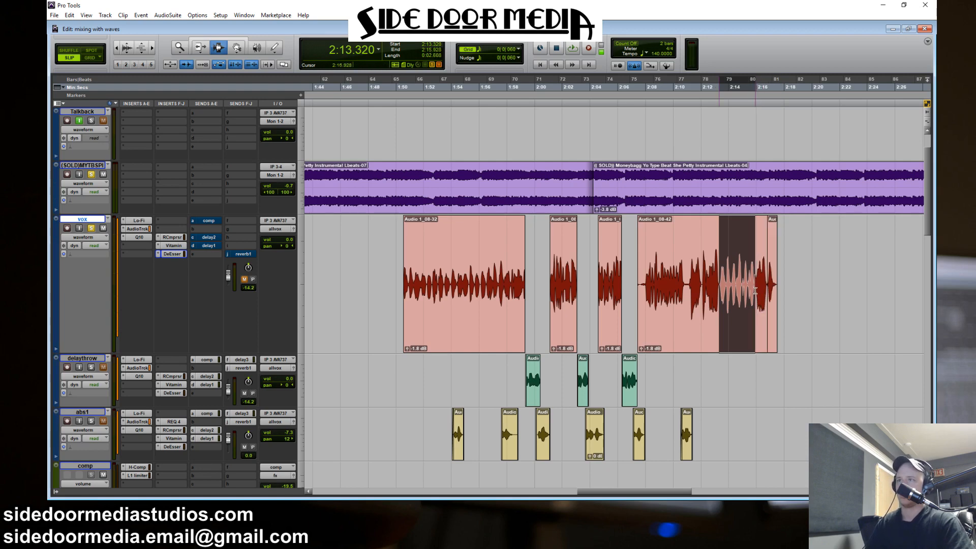
{"action": "key", "text": "space"}
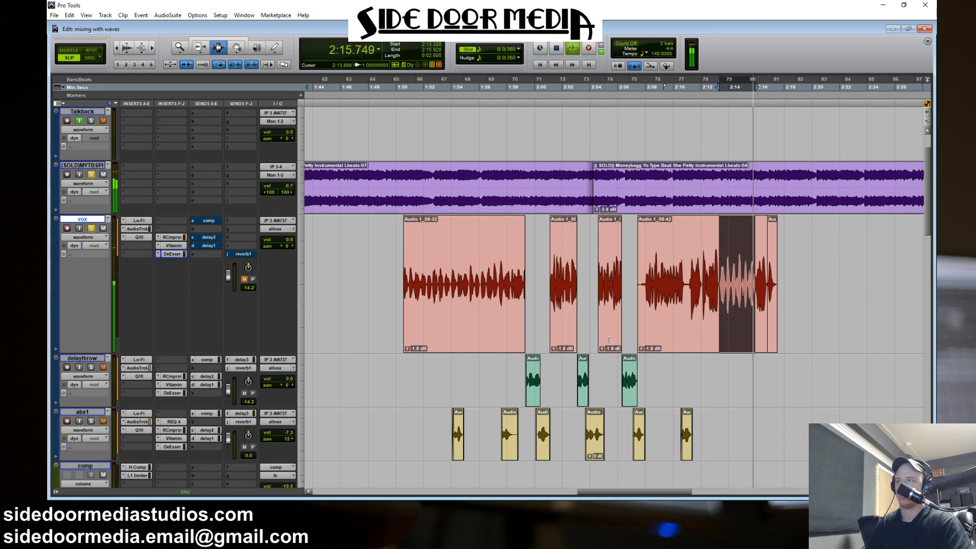
{"action": "key", "text": "space"}
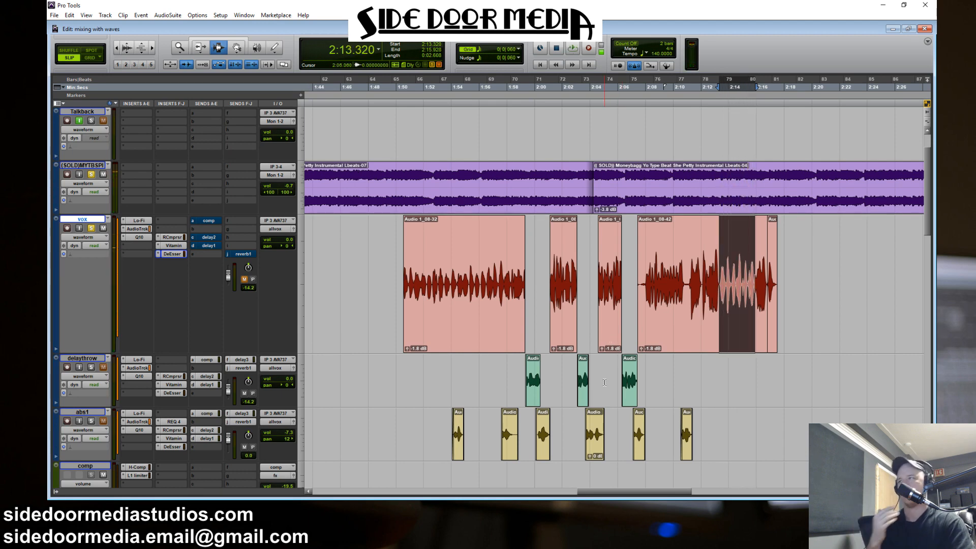
Select the Audio 1_08-32 clip on the vox track and activate that track's comp send
{"action": "double_click", "coordinate": [508, 307]}
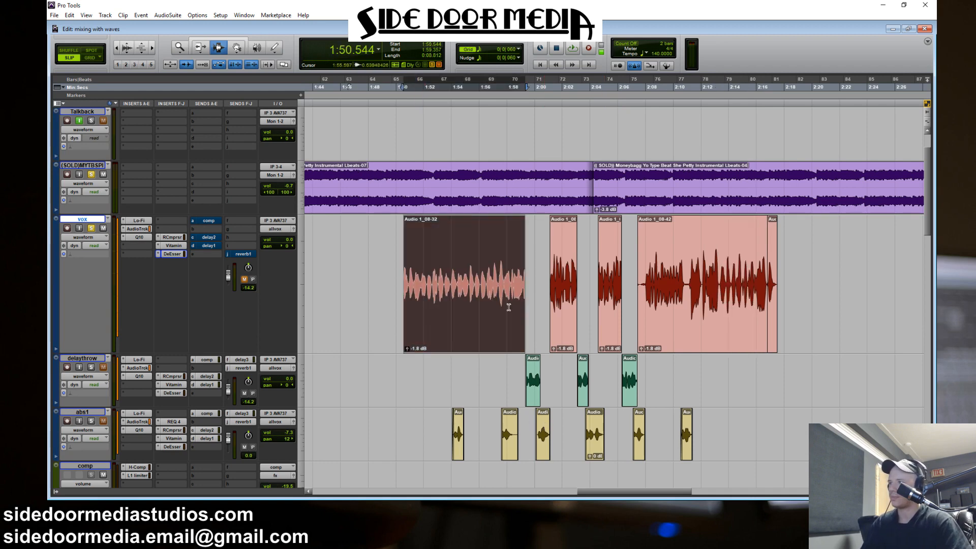
{"action": "left_click", "coordinate": [218, 221], "text": "ctrl"}
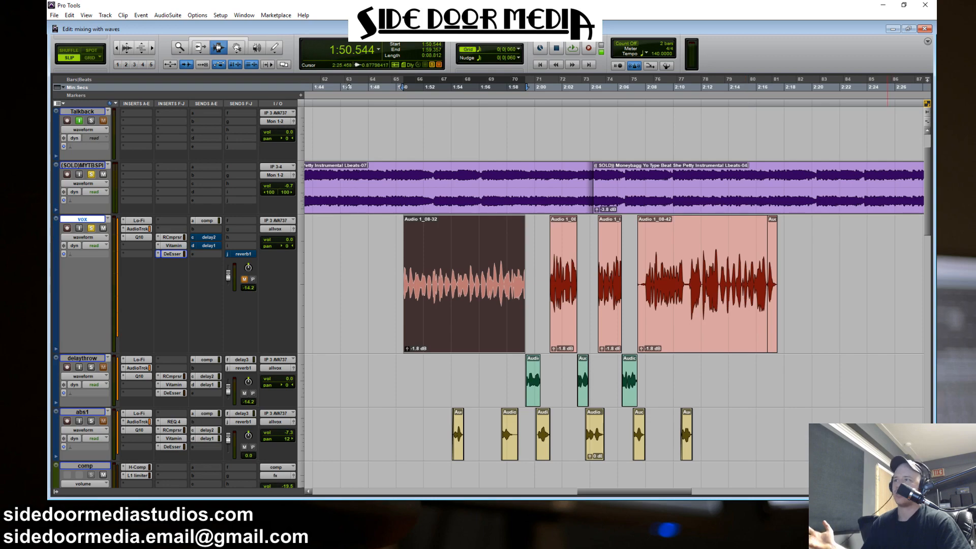
{"action": "scroll", "coordinate": [108, 438], "scroll_direction": "down", "scroll_amount": 2}
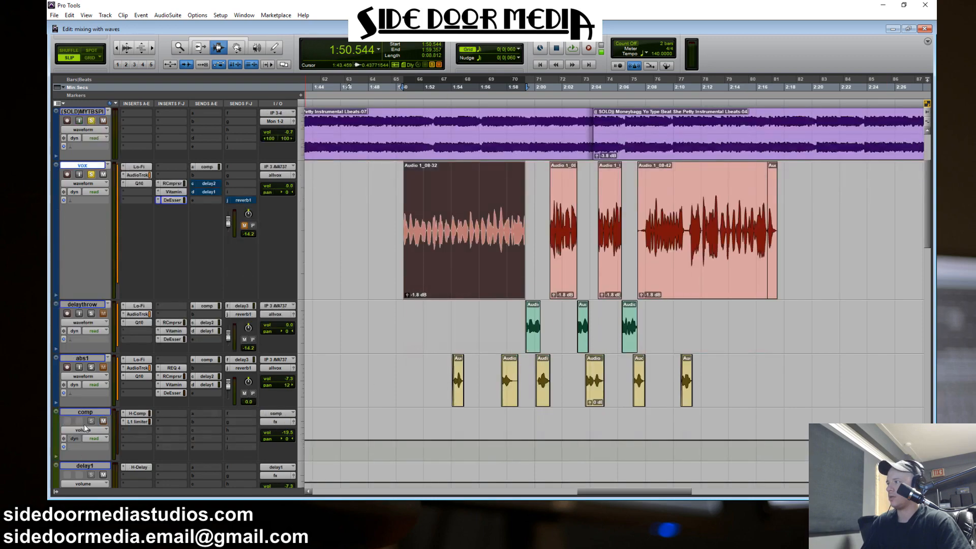
Move the comp track directly below vox and open its H-Comp and L1 limiter, leaving the limiter bypassed
{"action": "double_click", "coordinate": [472, 297]}
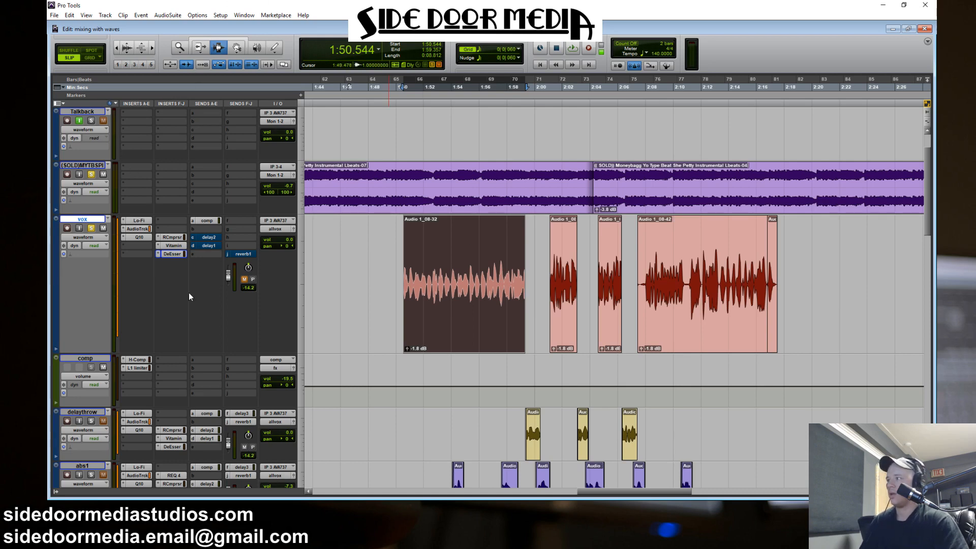
{"action": "left_click", "coordinate": [137, 360]}
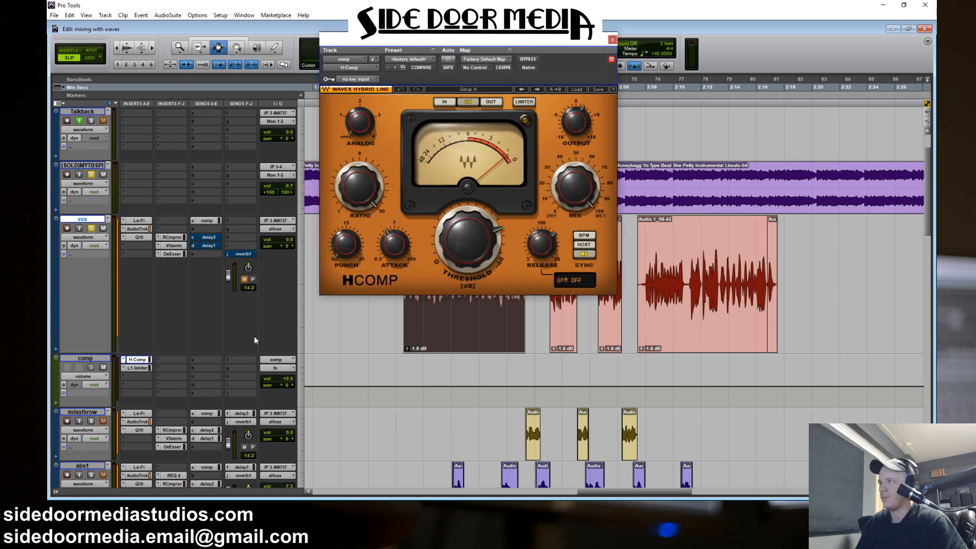
{"action": "left_click", "coordinate": [139, 368]}
Reset the comp track's volume to 0.0, solo that track, and open the vox track's comp send
{"action": "left_click", "coordinate": [286, 381], "text": "alt"}
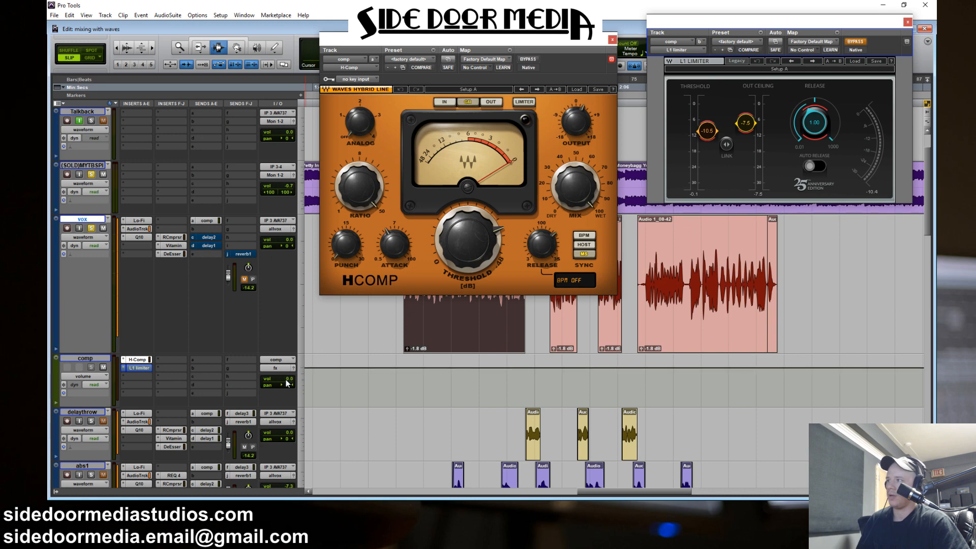
{"action": "left_click", "coordinate": [209, 221]}
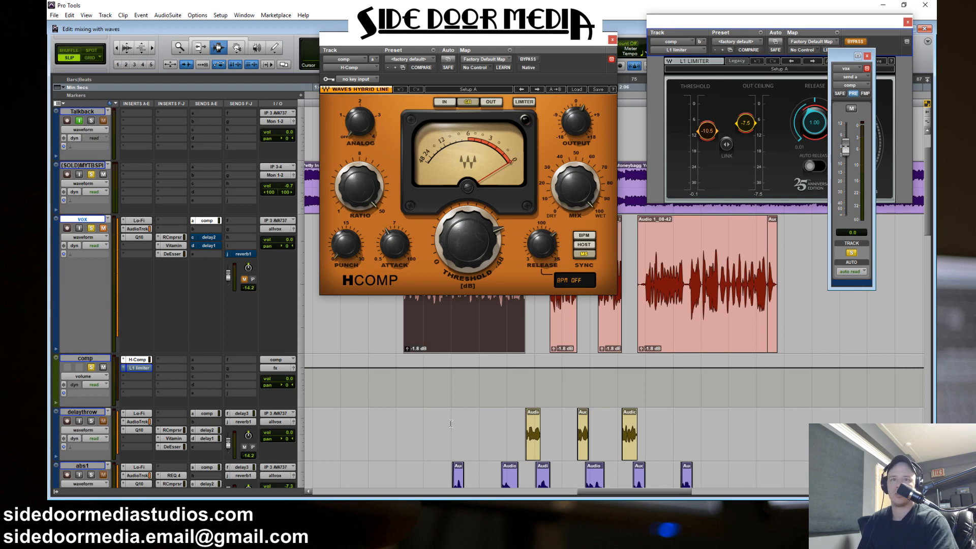
Adjust the H-Comp threshold on the comp track while playing the vox, looping the phrase from 2:13.353 to 2:16.764
{"action": "key", "text": "space"}
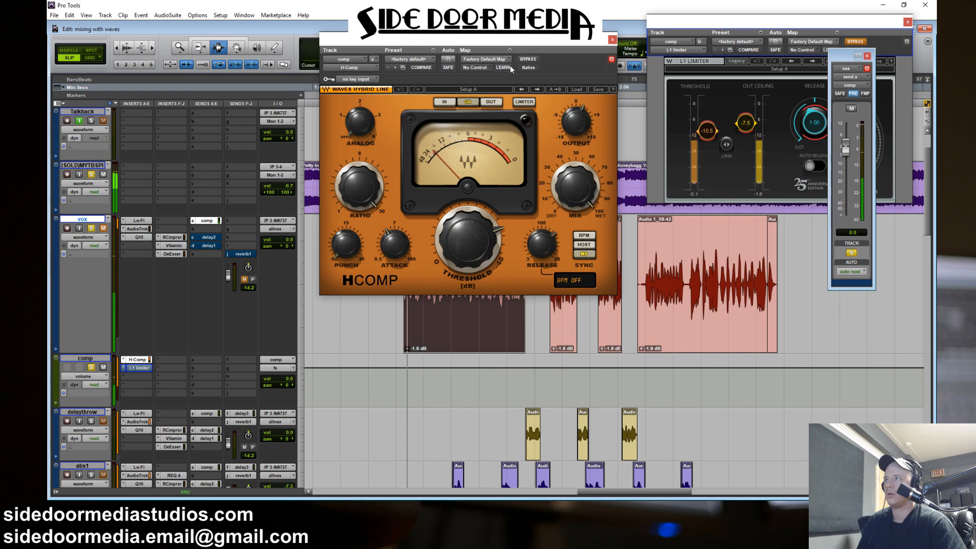
{"action": "mouse_move", "coordinate": [473, 259]}
{"action": "left_mouse_down"}
{"action": "mouse_move", "coordinate": [472, 285]}
{"action": "mouse_move", "coordinate": [473, 276]}
{"action": "left_mouse_up"}
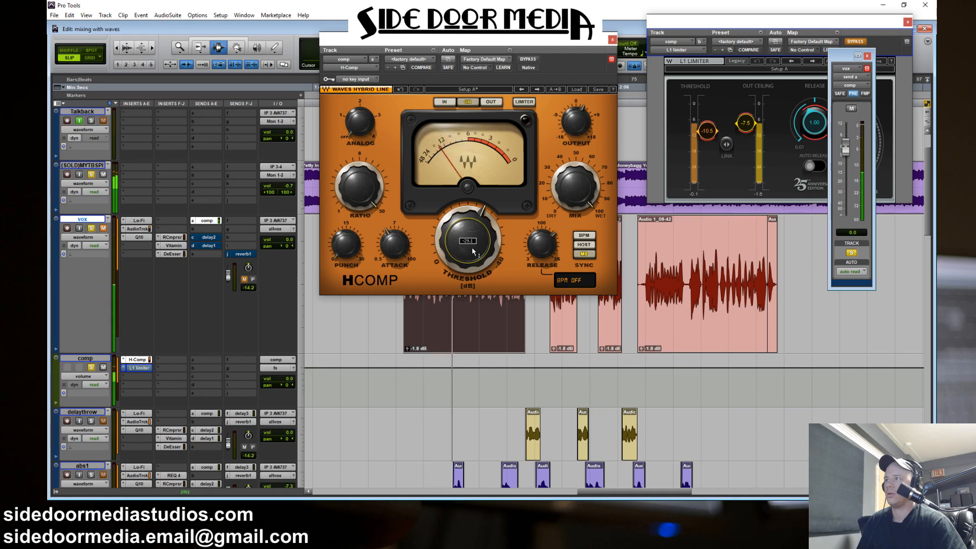
{"action": "key", "text": "space"}
{"action": "left_click_drag", "start_coordinate": [718, 301], "coordinate": [767, 305]}
{"action": "key", "text": "space"}
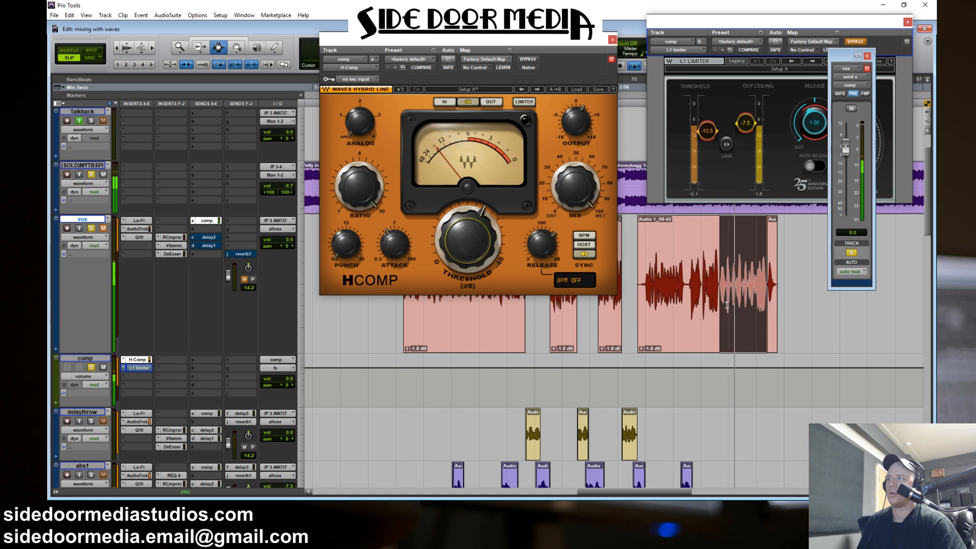
{"action": "left_click_drag", "start_coordinate": [480, 258], "coordinate": [477, 257]}
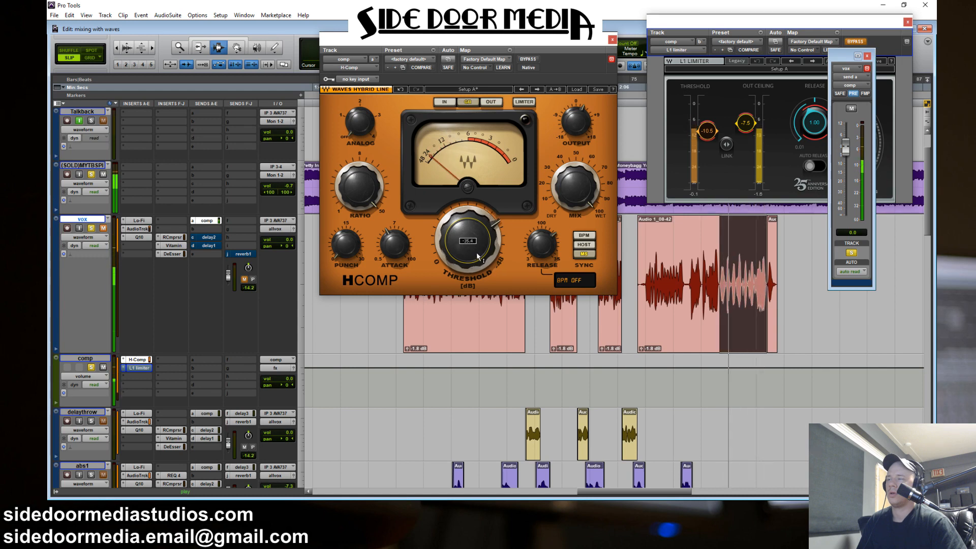
Compare H-Comp bypassed and active, leaving it on, and enable the L1 limiter on the comp track
{"action": "left_click", "coordinate": [528, 59]}
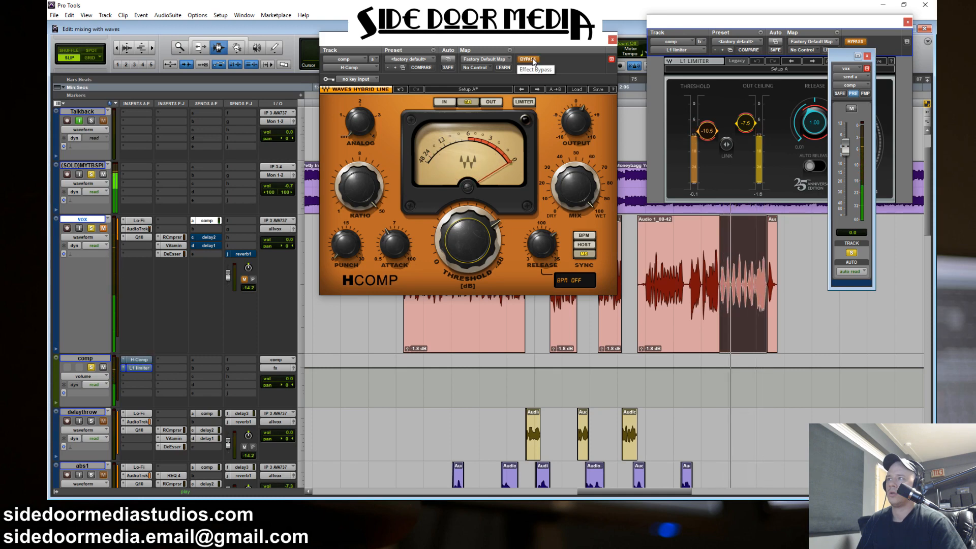
{"action": "left_click", "coordinate": [528, 59]}
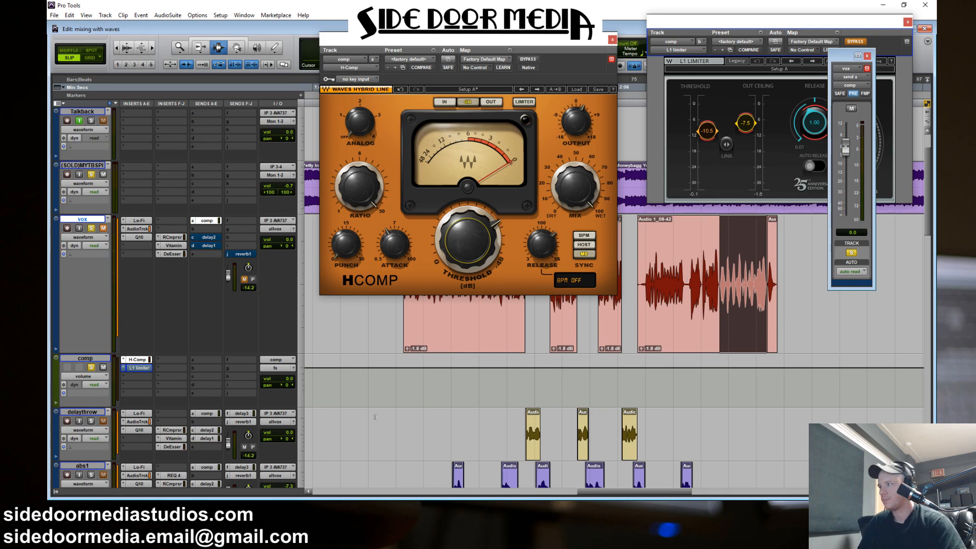
{"action": "left_click", "coordinate": [140, 368]}
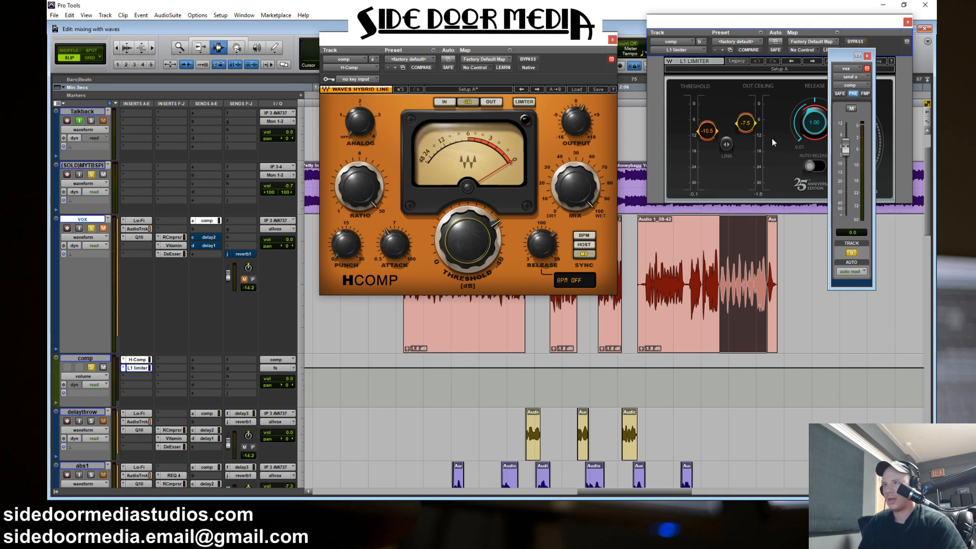
{"action": "left_click_drag", "start_coordinate": [769, 35], "coordinate": [487, 30]}
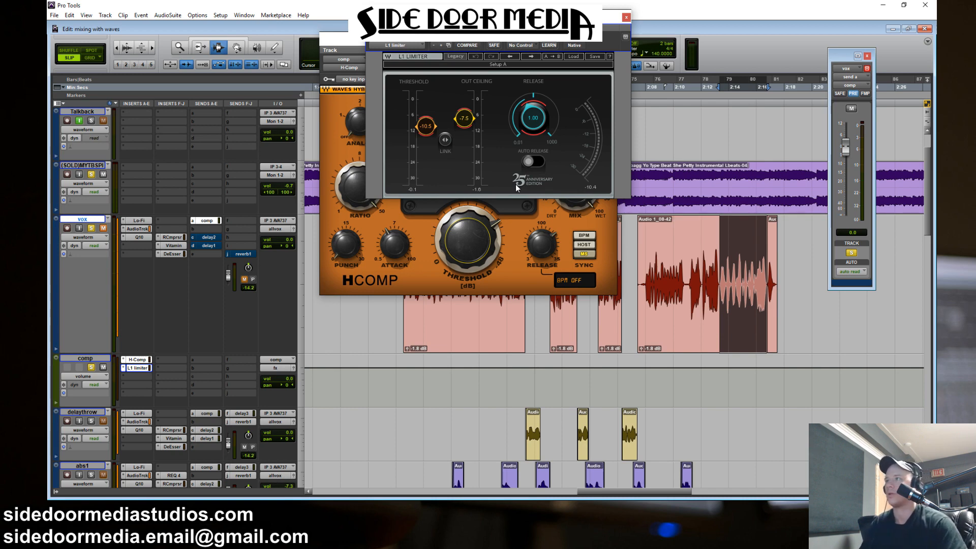
Close the L1 limiter and H-Comp windows and check the session's Delay Compensation option
{"action": "left_click", "coordinate": [626, 16]}
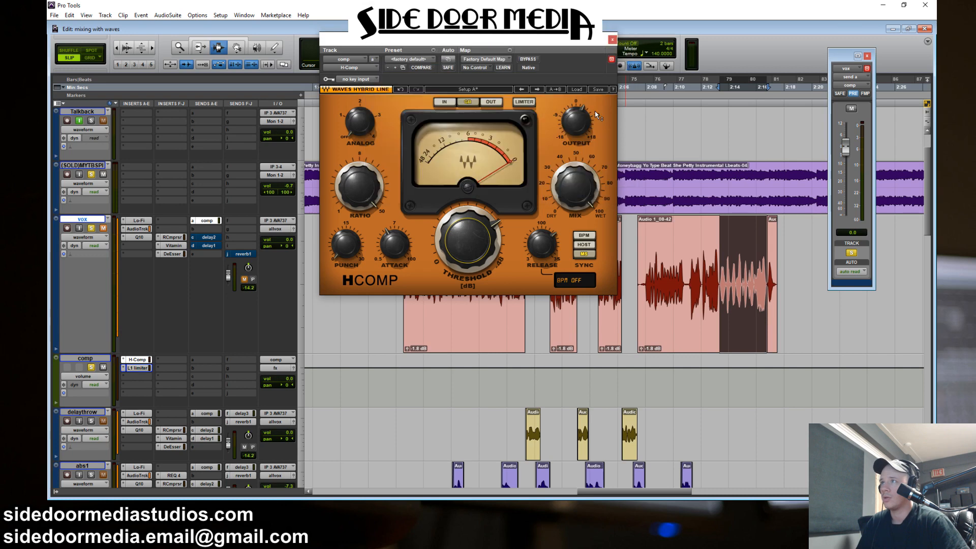
{"action": "left_click", "coordinate": [612, 40]}
{"action": "left_click", "coordinate": [197, 15]}
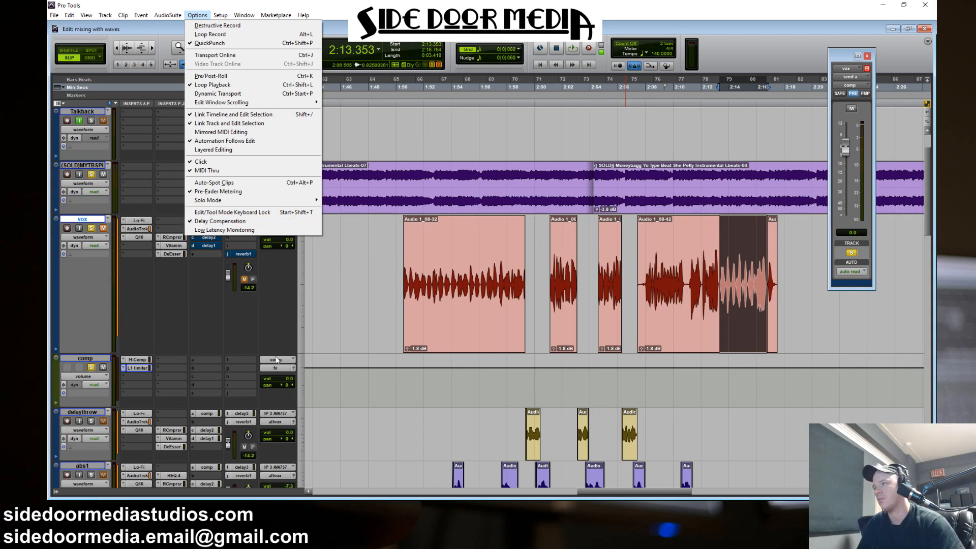
{"action": "left_click", "coordinate": [326, 300]}
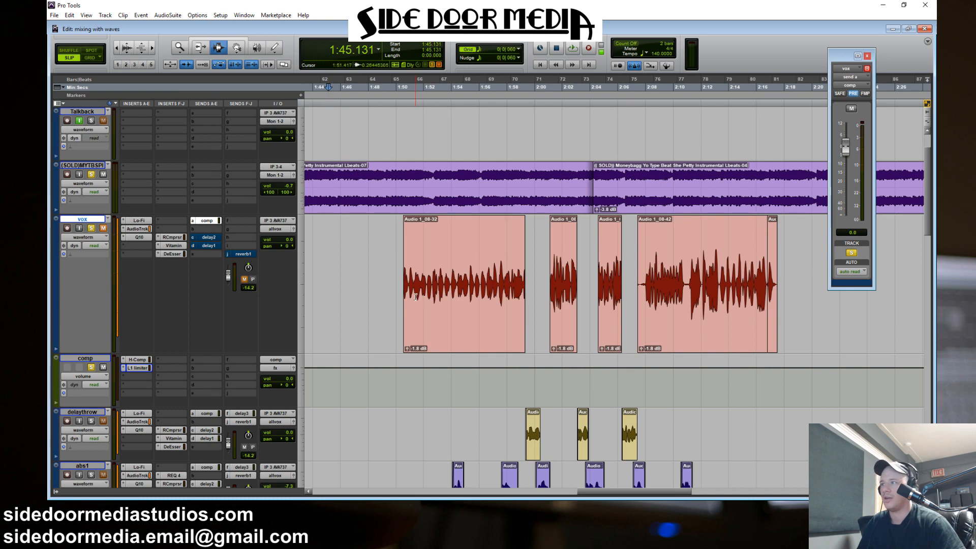
Select the vox clips from 1:50.314 to 2:17.934, unmute vox, and raise the comp track's volume to -13.8 during playback
{"action": "left_click_drag", "start_coordinate": [401, 297], "coordinate": [785, 290]}
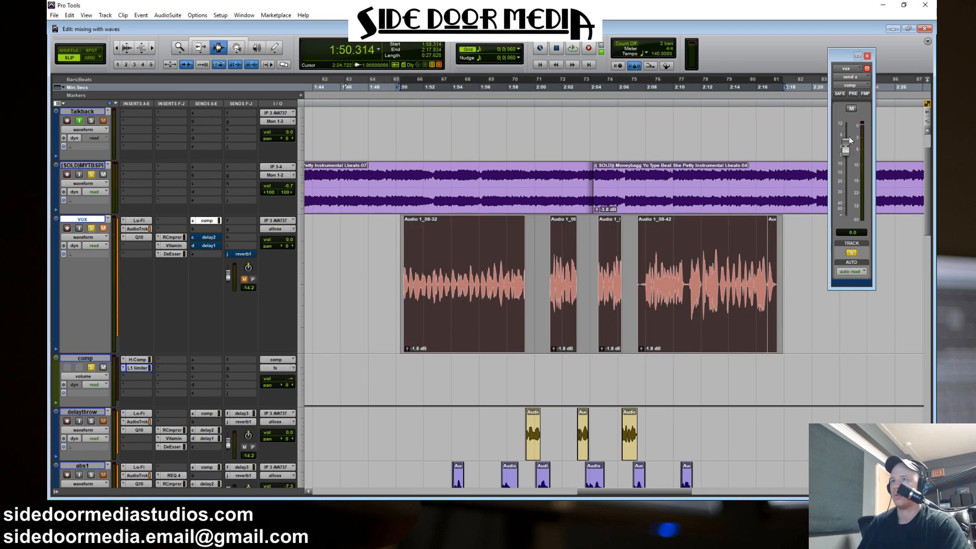
{"action": "left_click", "coordinate": [867, 57]}
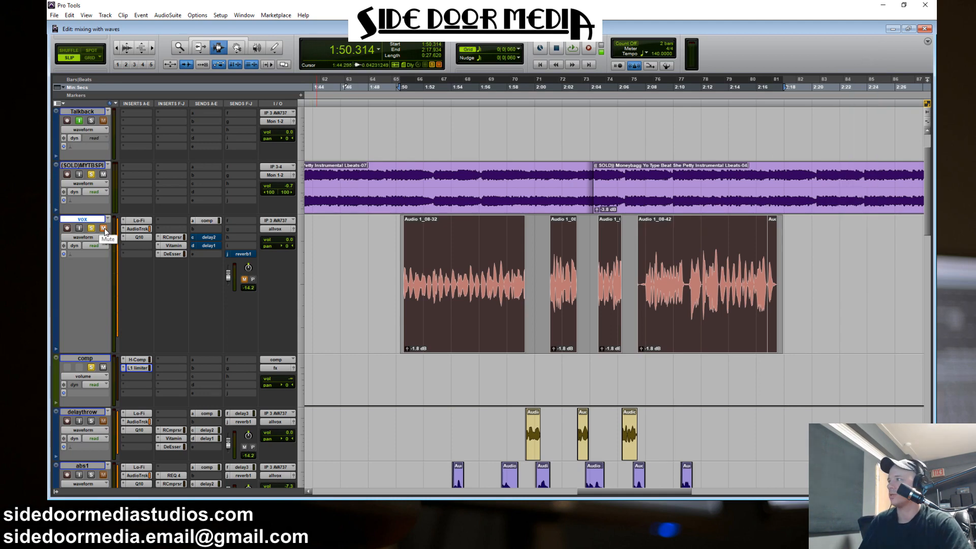
{"action": "left_click", "coordinate": [103, 229]}
{"action": "key", "text": "space"}
{"action": "left_click_drag", "start_coordinate": [285, 382], "coordinate": [287, 359]}
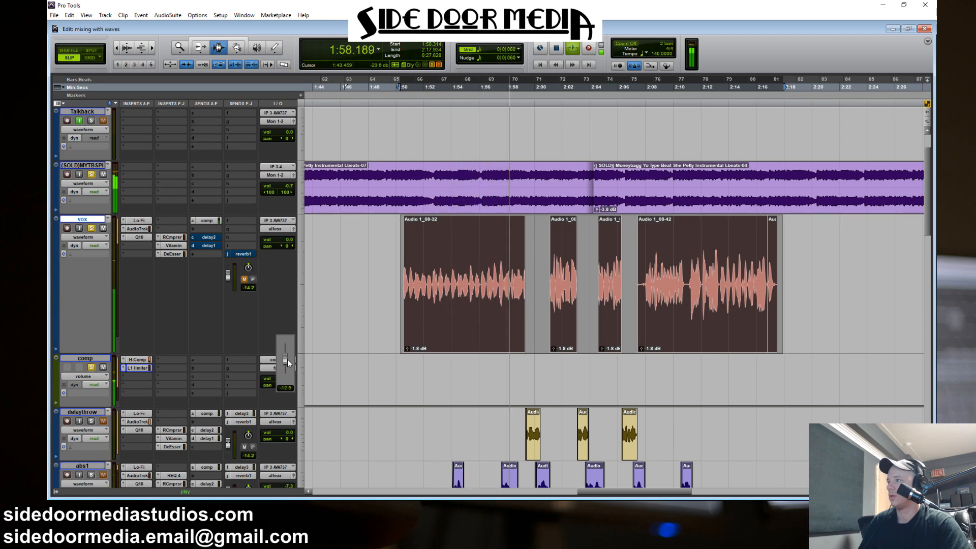
{"action": "left_click_drag", "start_coordinate": [288, 359], "coordinate": [288, 360]}
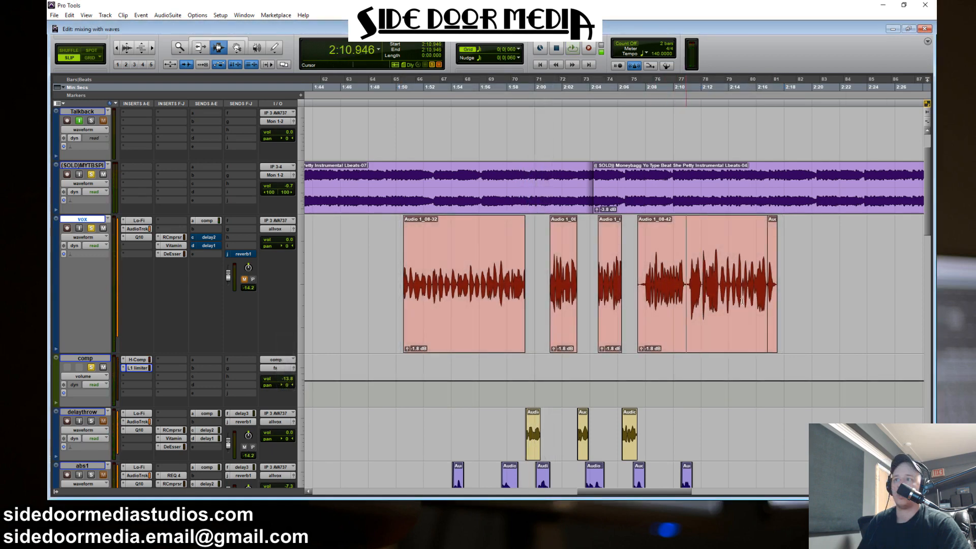
Lower the comp track's volume to -15.2 while listening to the vox phrase from 2:13.320 to 2:16.831
{"action": "left_click_drag", "start_coordinate": [686, 305], "coordinate": [779, 303]}
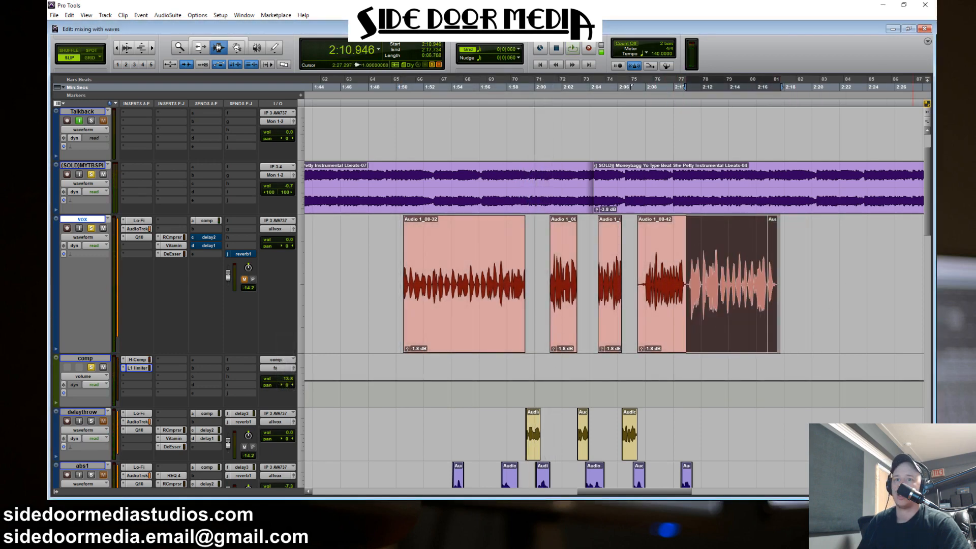
{"action": "left_click", "coordinate": [686, 277]}
{"action": "key", "text": "space"}
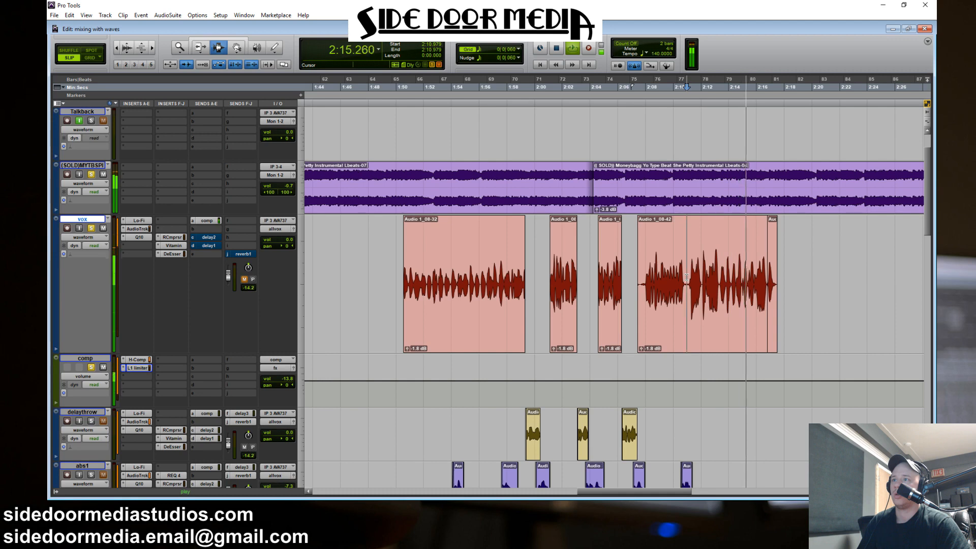
{"action": "left_click_drag", "start_coordinate": [719, 285], "coordinate": [768, 297]}
{"action": "key", "text": "space"}
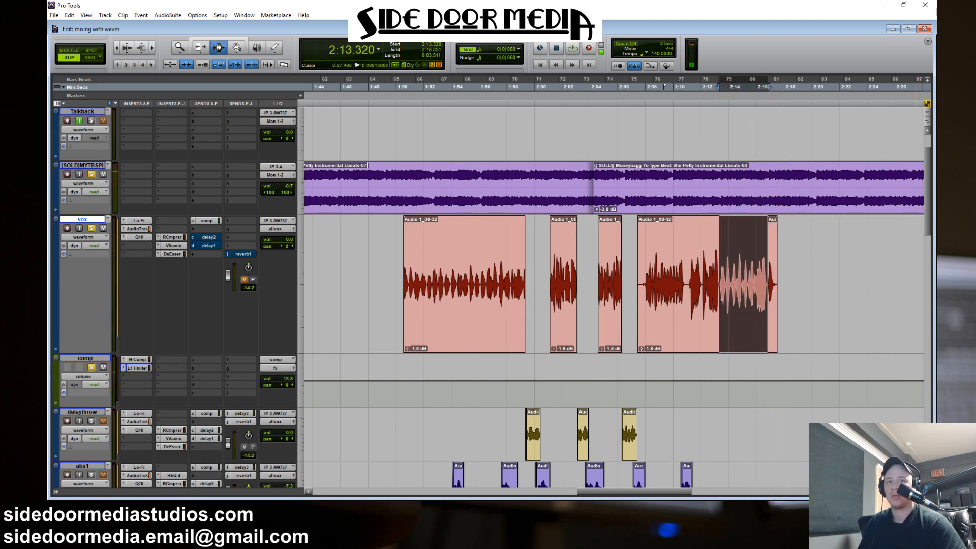
{"action": "left_click", "coordinate": [284, 384]}
{"action": "left_click_drag", "start_coordinate": [284, 384], "coordinate": [284, 384]}
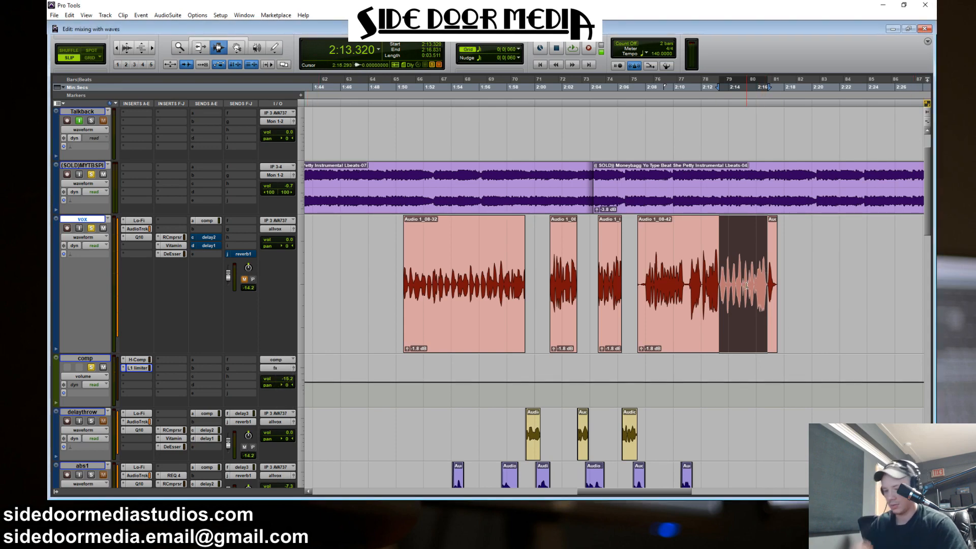
{"action": "key", "text": "space"}
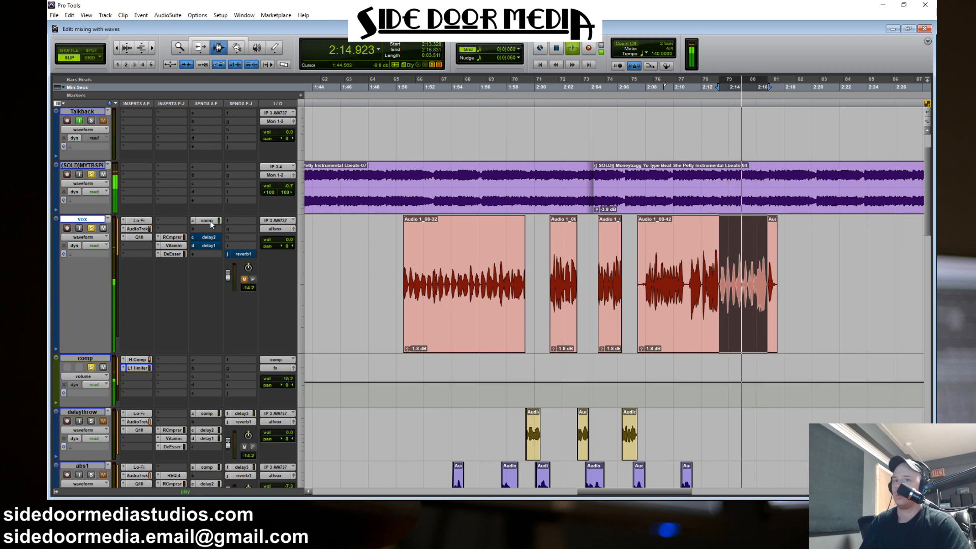
{"action": "key", "text": "space"}
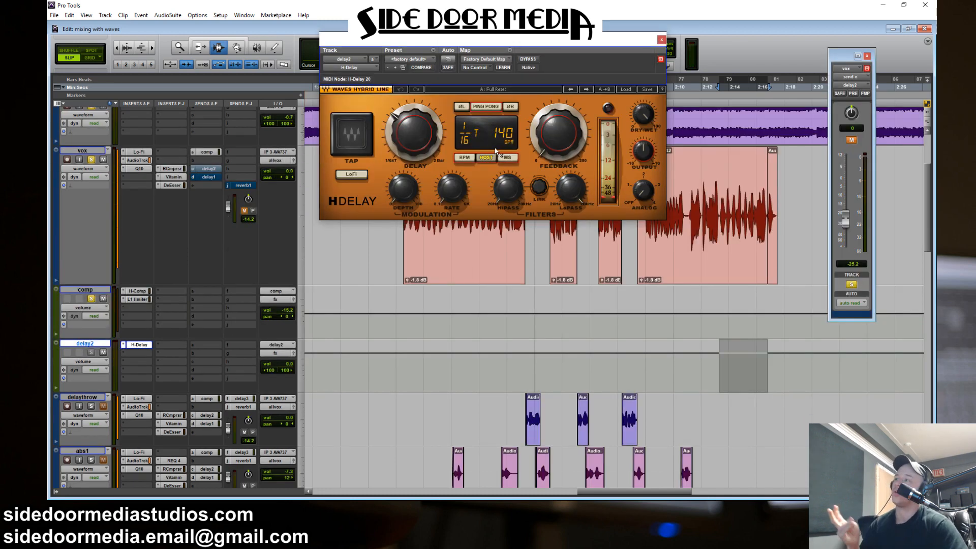
Unmute the vox track's delay2 send and set its level to -23.5 while playing the vocal
{"action": "left_click", "coordinate": [91, 352]}
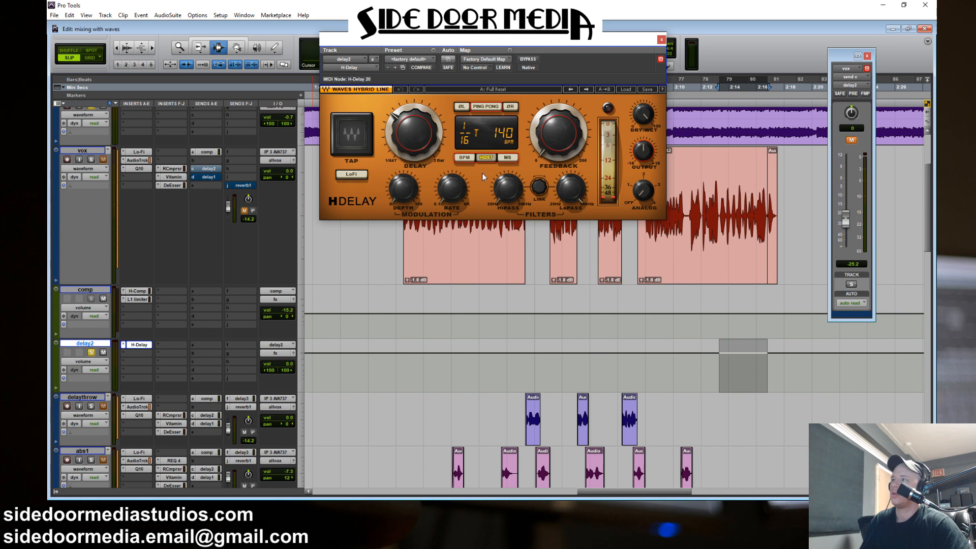
{"action": "left_click", "coordinate": [852, 141]}
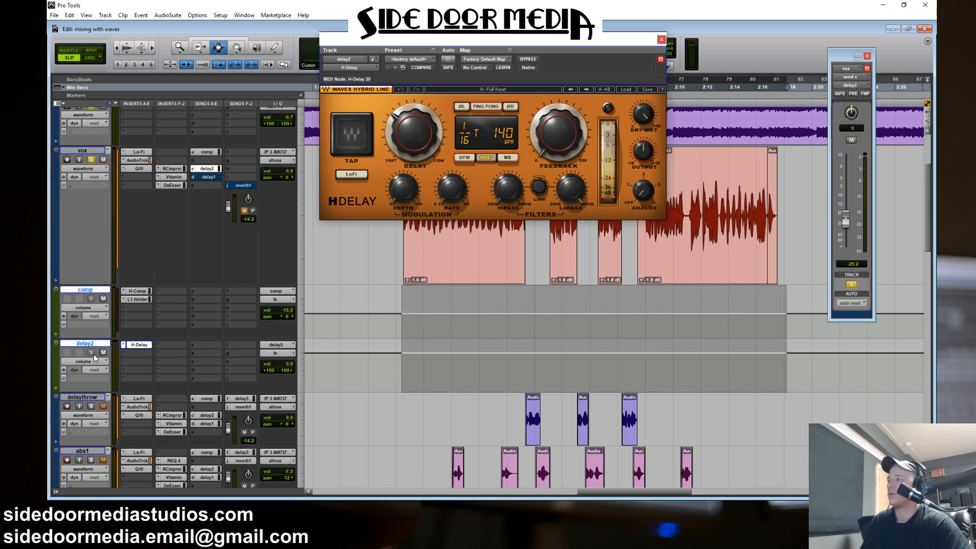
{"action": "key", "text": "space"}
{"action": "left_click", "coordinate": [846, 219], "text": "alt"}
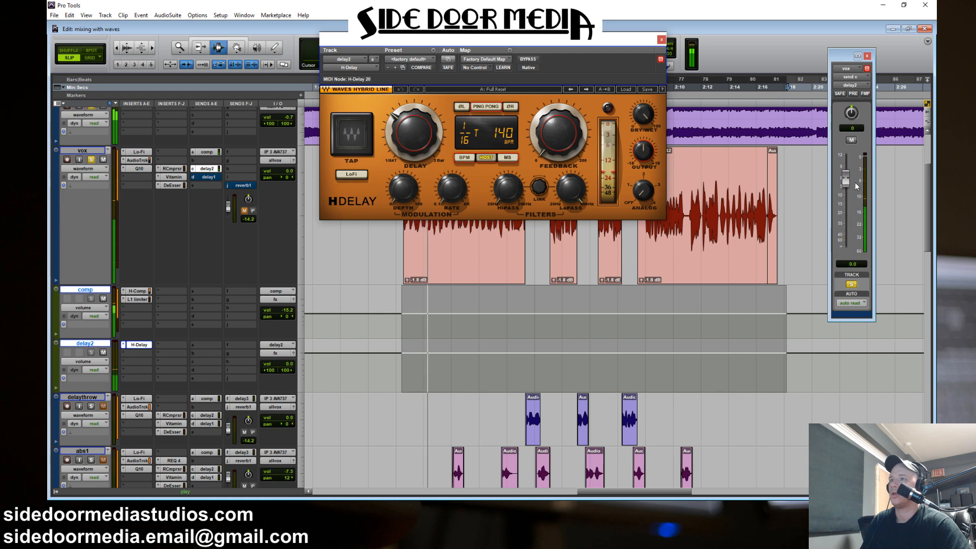
{"action": "left_click_drag", "start_coordinate": [847, 184], "coordinate": [842, 218]}
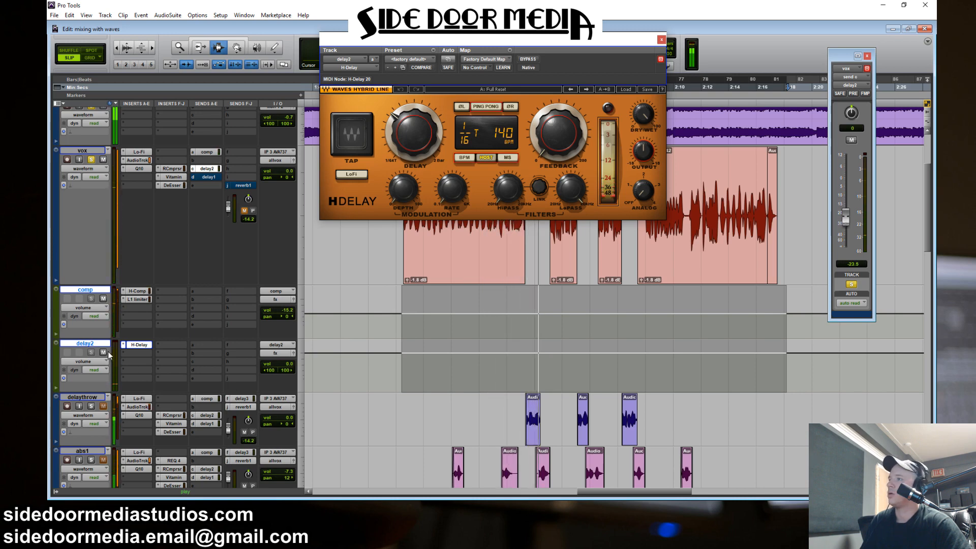
Listen to the Audio 1_08-32 clip with the delay2 send active, and close the H-Delay and send windows
{"action": "left_click", "coordinate": [473, 254]}
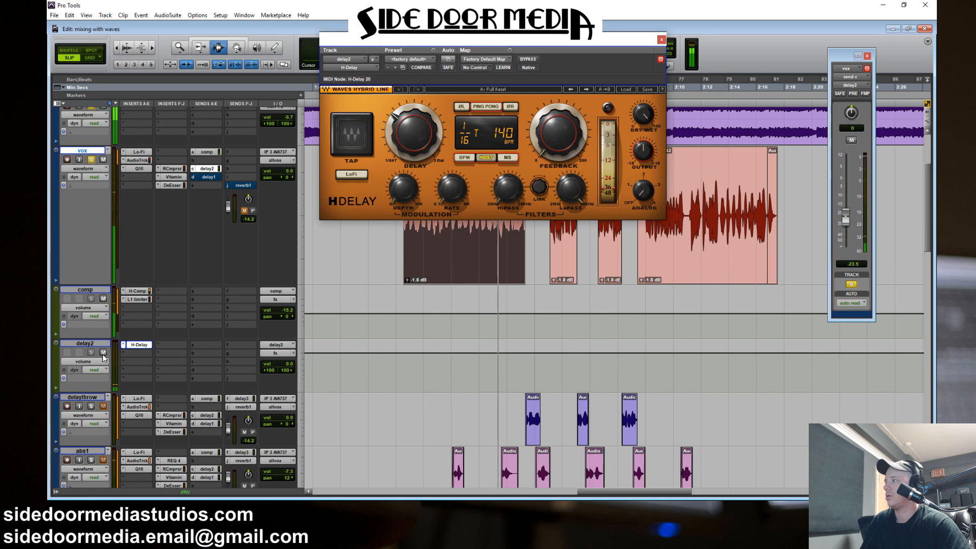
{"action": "key", "text": "space"}
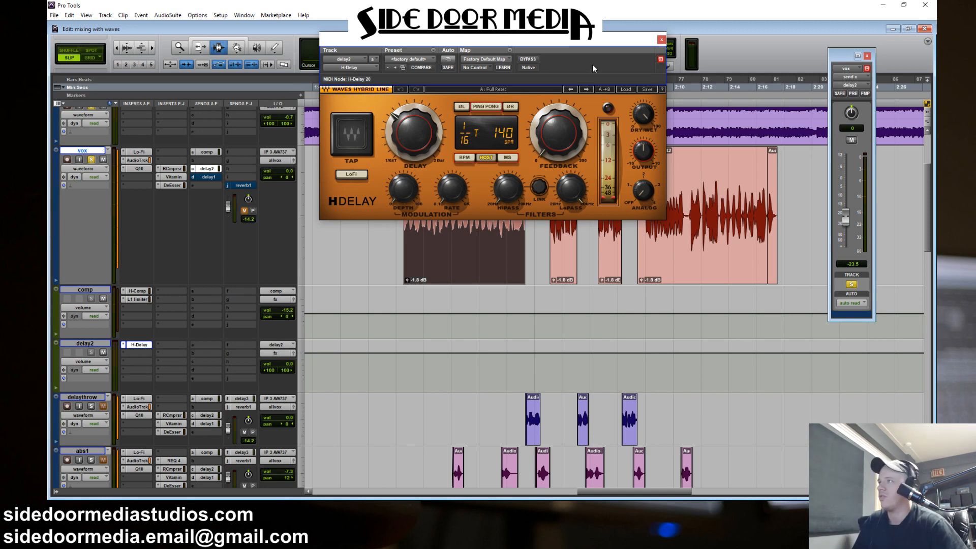
{"action": "left_click", "coordinate": [660, 40]}
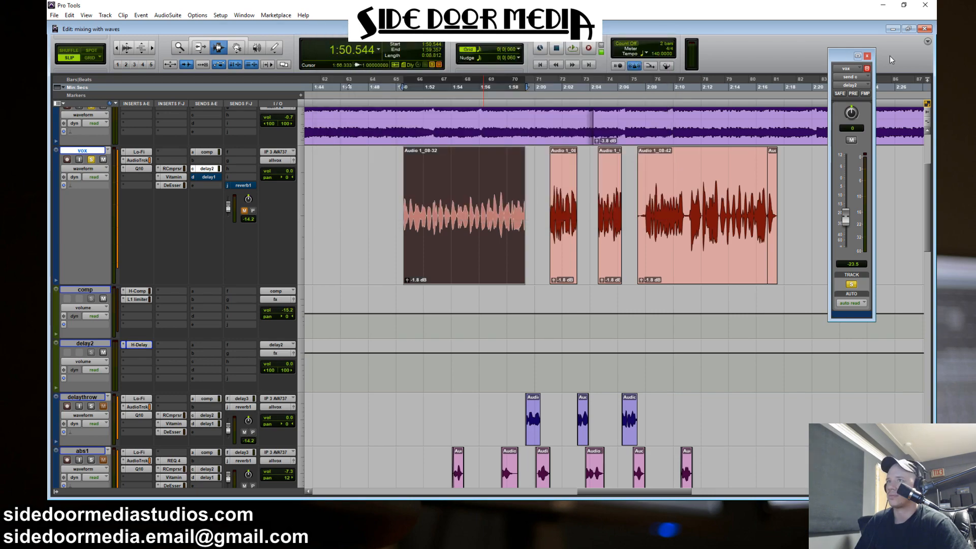
{"action": "left_click", "coordinate": [868, 56]}
Move the delay1 track between comp and delay2 and open its H-Delay
{"action": "scroll", "coordinate": [144, 397], "scroll_direction": "down", "scroll_amount": 5}
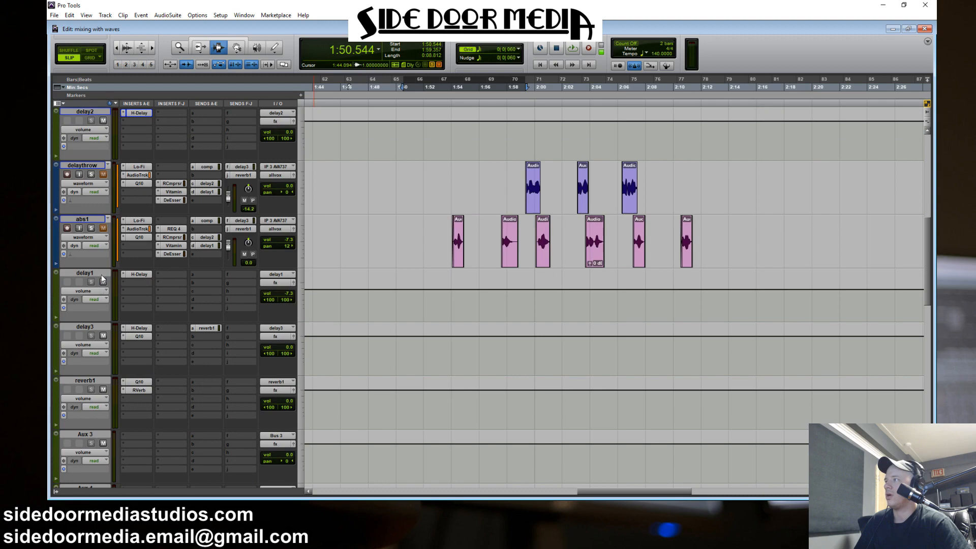
{"action": "left_click_drag", "start_coordinate": [101, 275], "coordinate": [126, 212]}
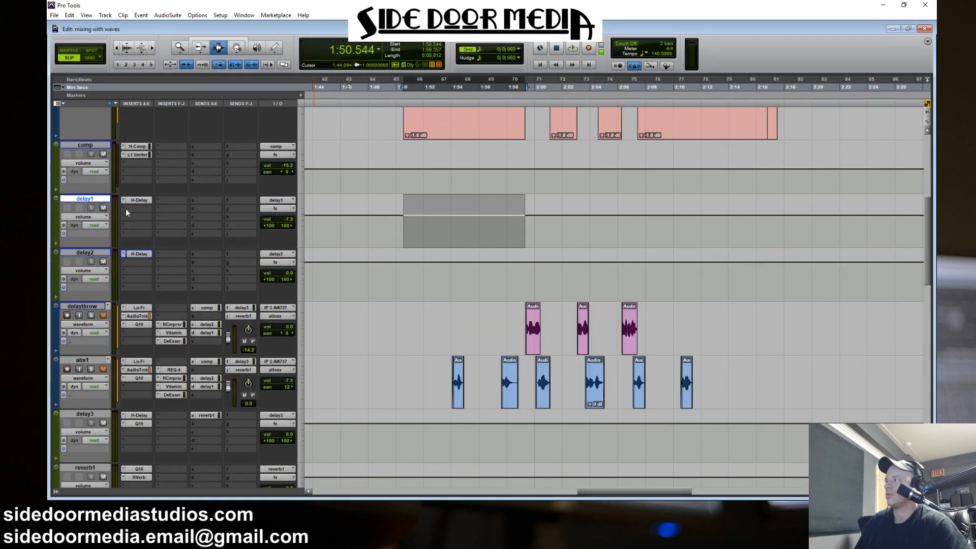
{"action": "left_click", "coordinate": [140, 200]}
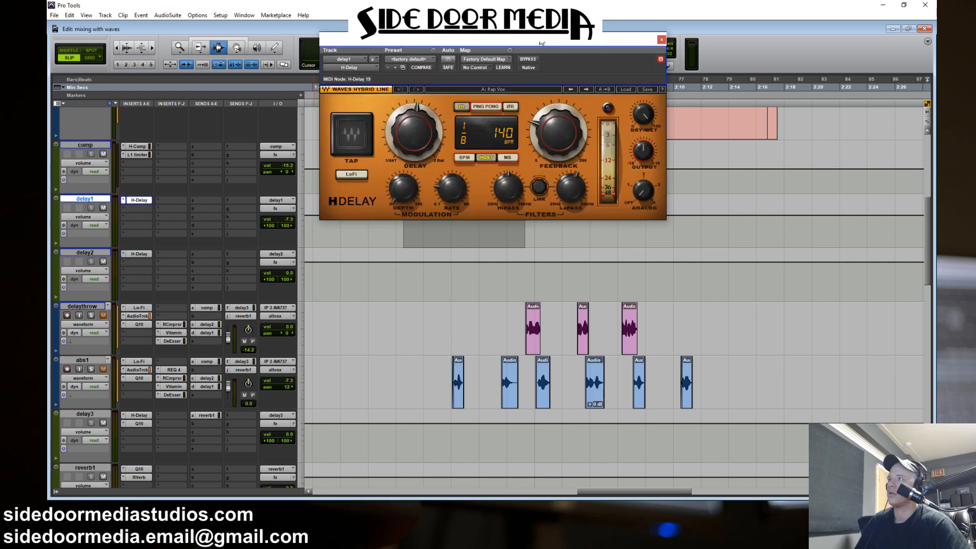
Move the delay1 H-Delay window clear of the tracks and look up the Rap Vox preset among the Modulation factory presets
{"action": "left_click_drag", "start_coordinate": [541, 43], "coordinate": [698, 28]}
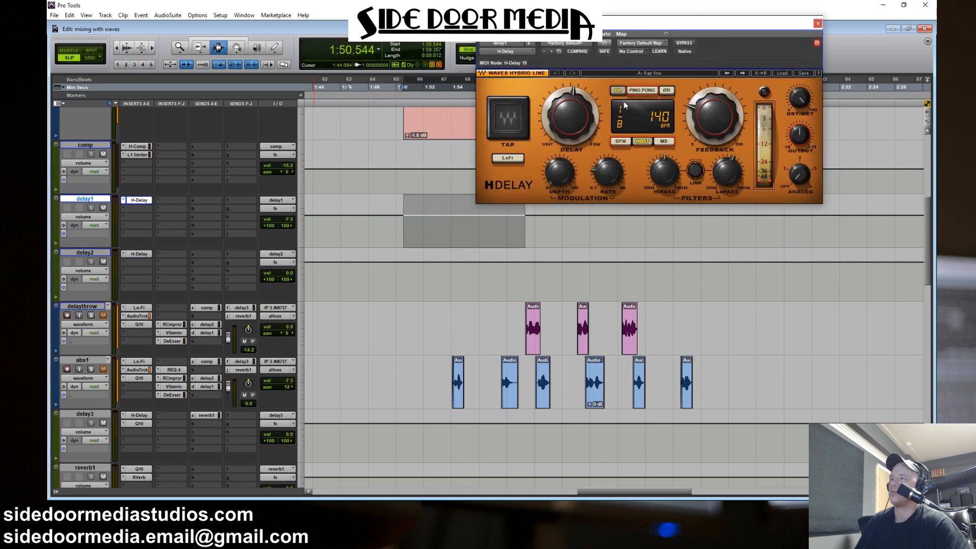
{"action": "left_click", "coordinate": [781, 74]}
{"action": "mouse_move", "coordinate": [826, 140]}
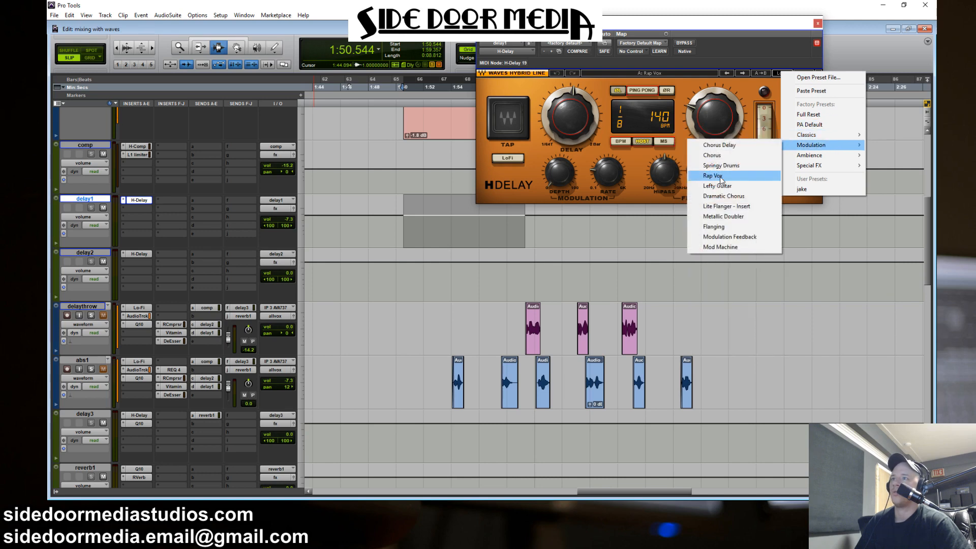
{"action": "left_click", "coordinate": [695, 84]}
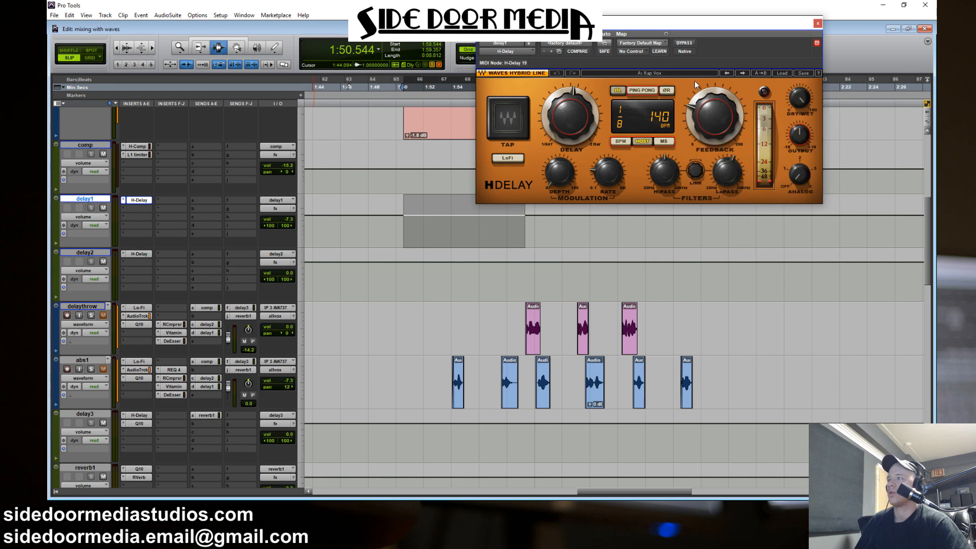
Toggle the left-channel phase inversion in delay1's H-Delay and close the plug-in
{"action": "left_click", "coordinate": [618, 91]}
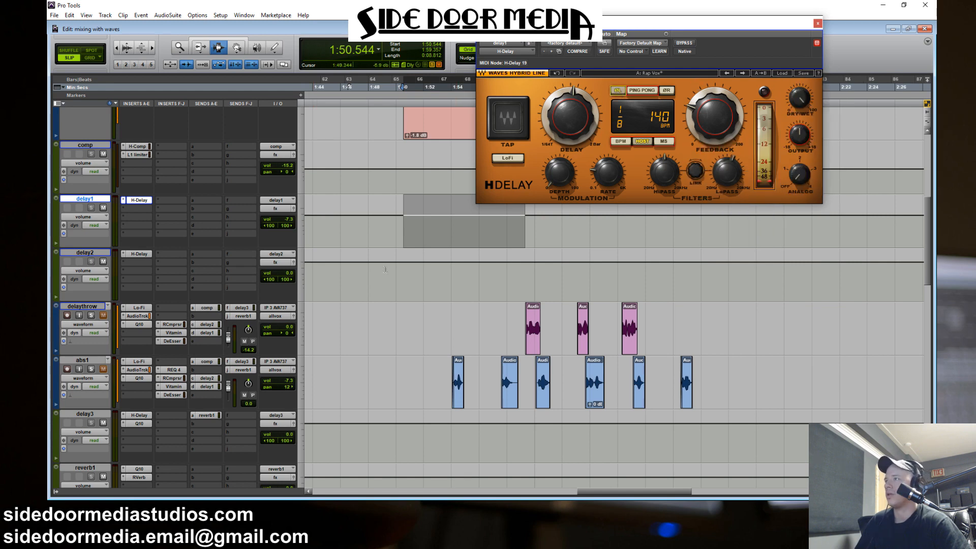
{"action": "scroll", "coordinate": [385, 269], "scroll_direction": "up", "scroll_amount": 5}
{"action": "left_click", "coordinate": [817, 23]}
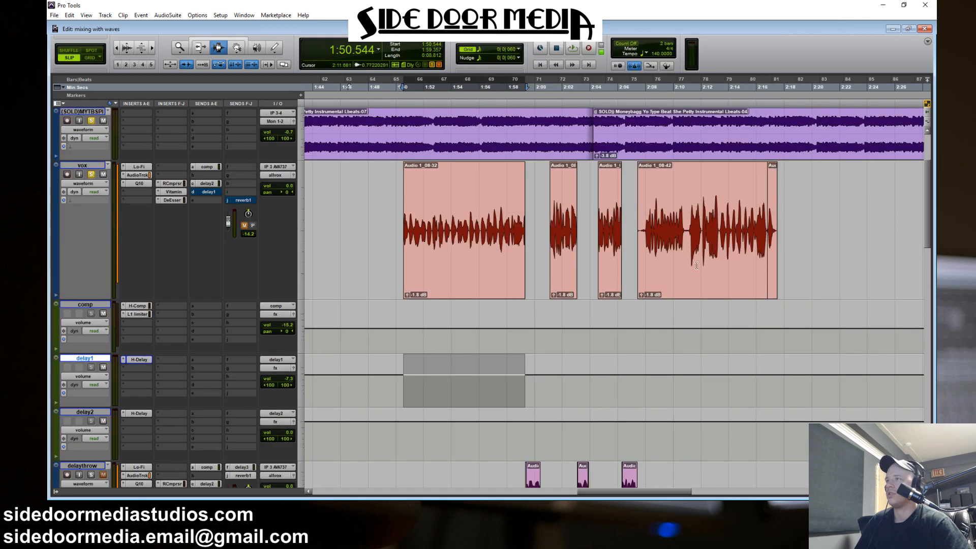
With delay1's H-Delay open, set the vox track's delay1 send to pre-fader and play delay1 soloed with vox muted
{"action": "left_click", "coordinate": [149, 367]}
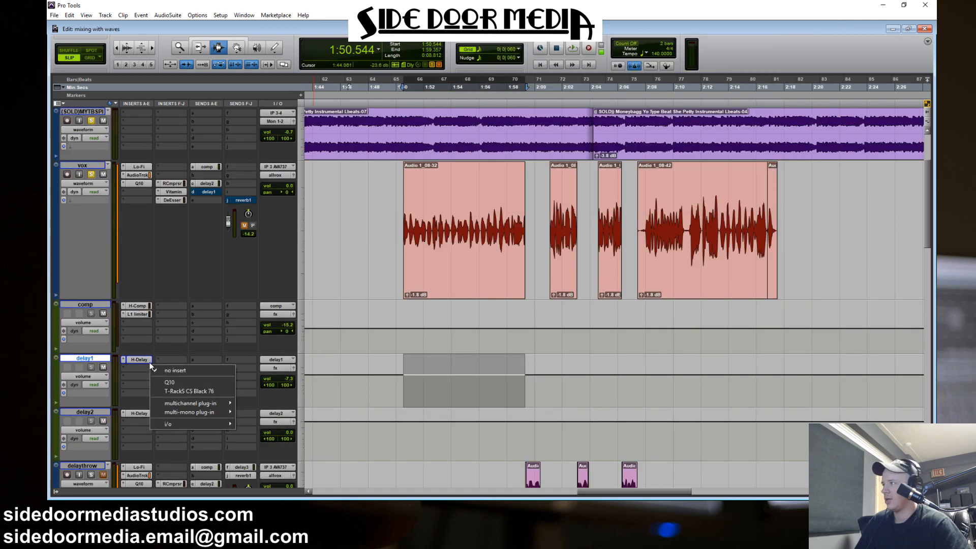
{"action": "left_click", "coordinate": [146, 359]}
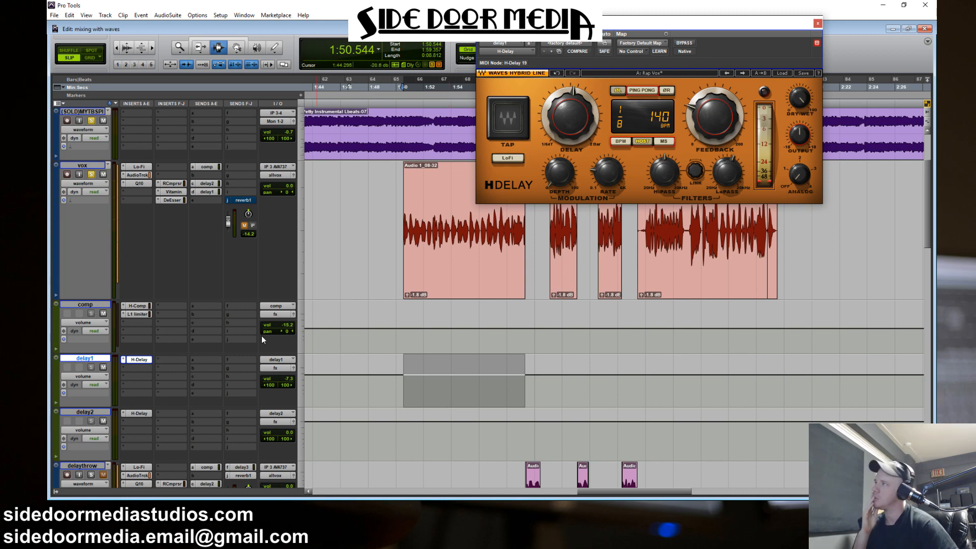
{"action": "left_click", "coordinate": [213, 191]}
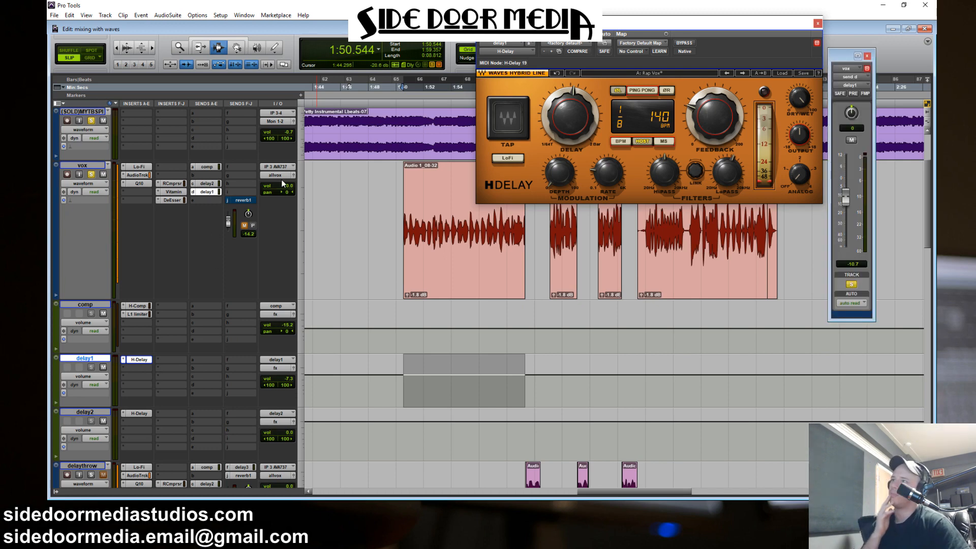
{"action": "left_click", "coordinate": [853, 95]}
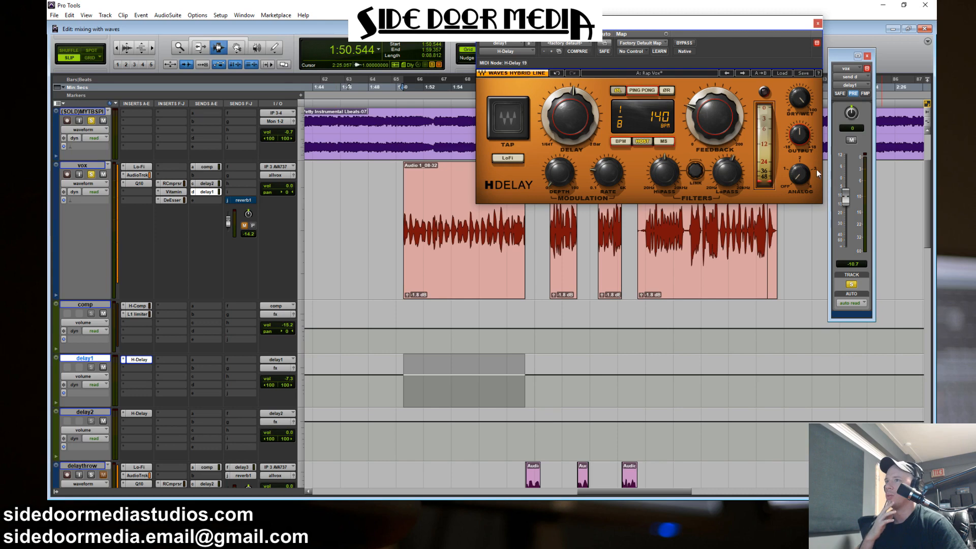
{"action": "left_click", "coordinate": [92, 367]}
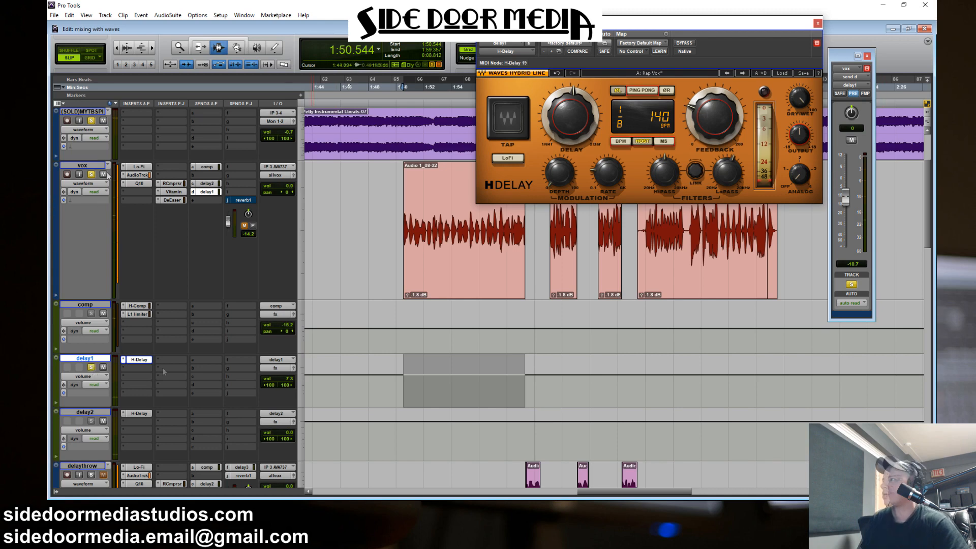
{"action": "key", "text": "space"}
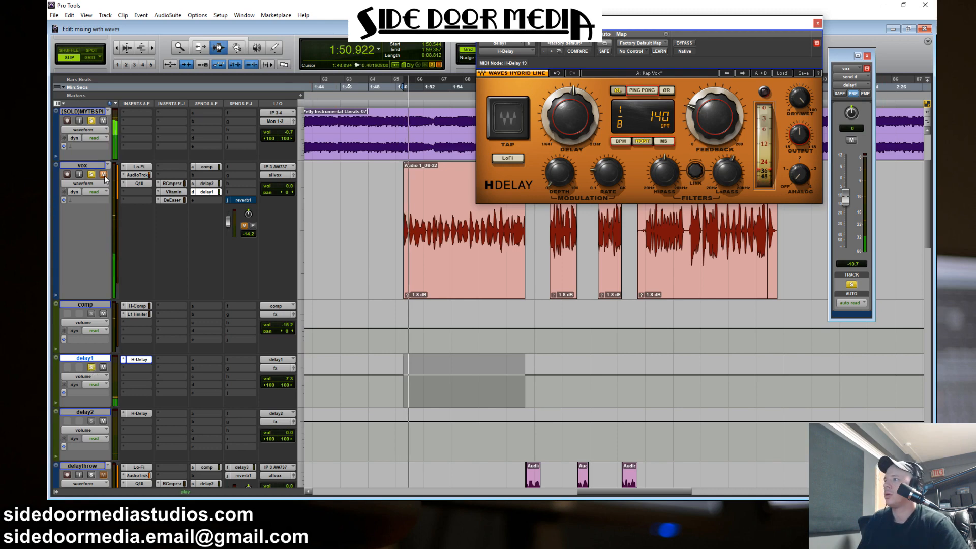
Reset the vox track's delay1 send level and the delay1 track volume to 0.0
{"action": "left_click", "coordinate": [848, 202], "text": "alt"}
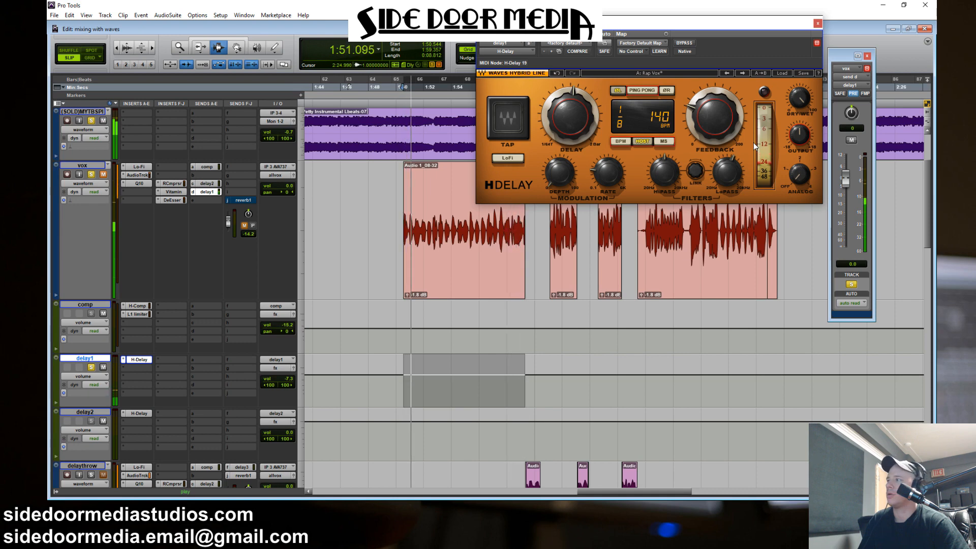
{"action": "key", "text": "space"}
{"action": "left_click", "coordinate": [288, 380], "text": "alt"}
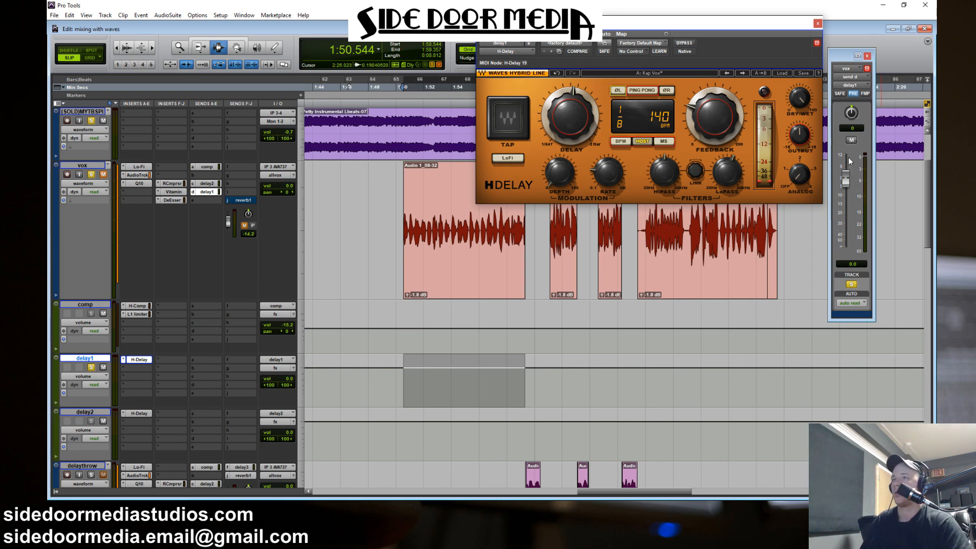
Lower the vox track's delay1 send to -14.7 while playing the soloed delay
{"action": "key", "text": "space"}
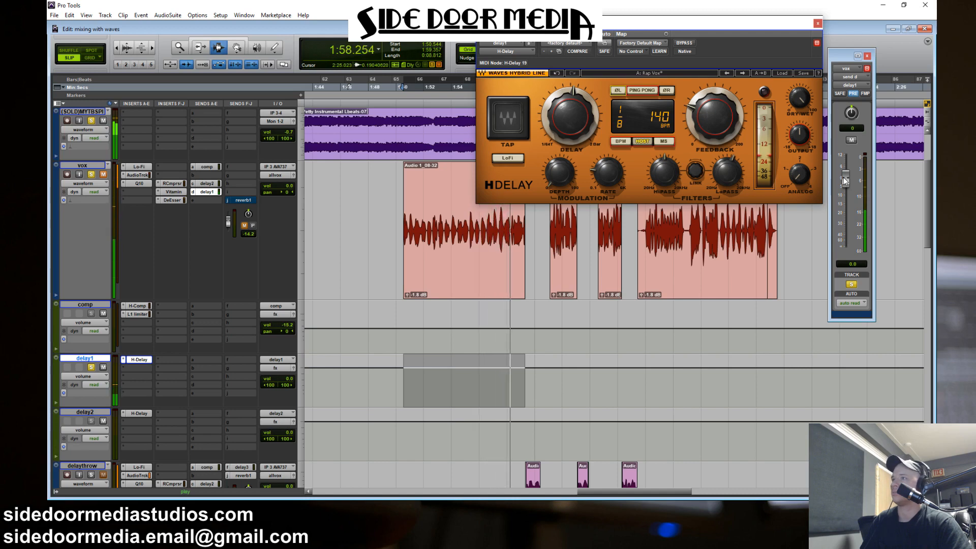
{"action": "left_click_drag", "start_coordinate": [844, 177], "coordinate": [846, 207]}
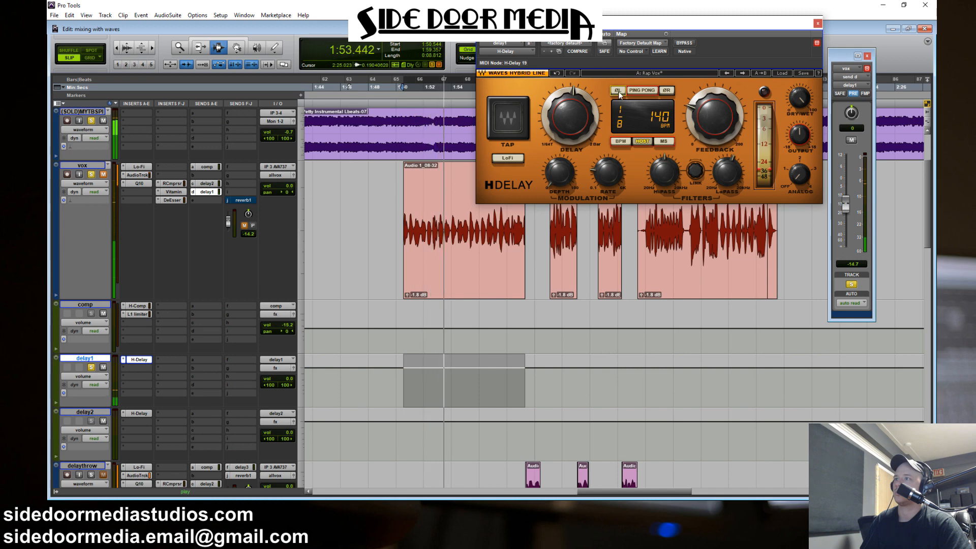
{"action": "key", "text": "space"}
Place the edit cursor at 1:50.949, unsolo the delay1 and vox tracks, and return the delay1 send to post-fader
{"action": "left_click", "coordinate": [409, 371]}
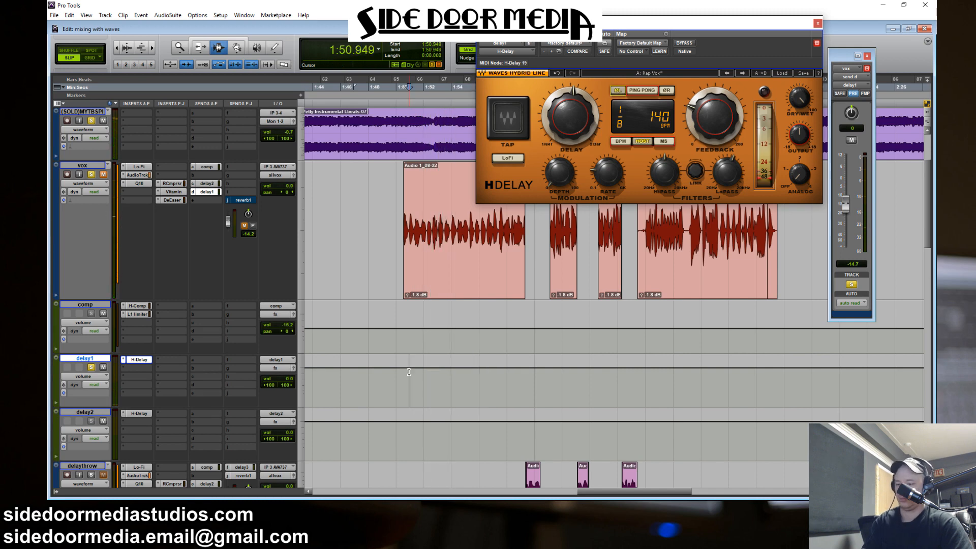
{"action": "left_click", "coordinate": [92, 367]}
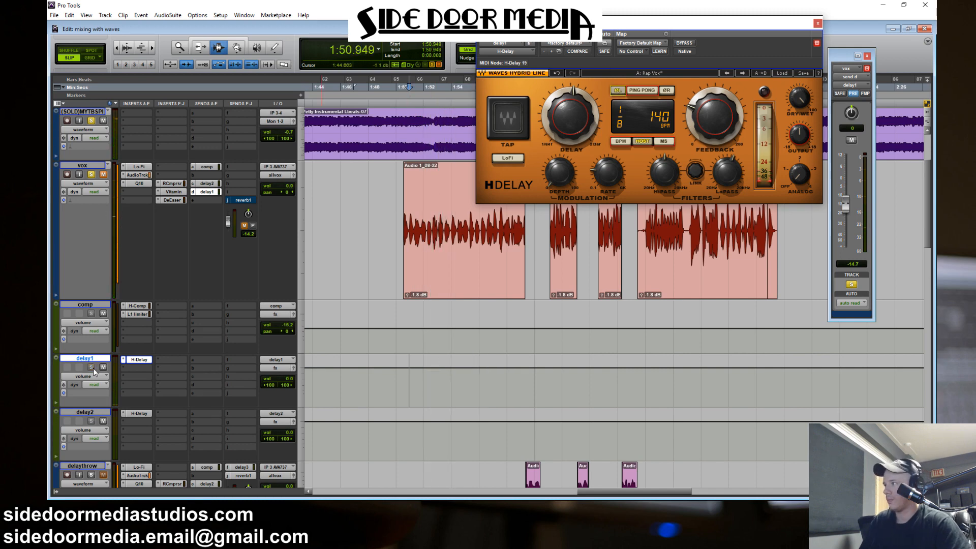
{"action": "left_click", "coordinate": [91, 175]}
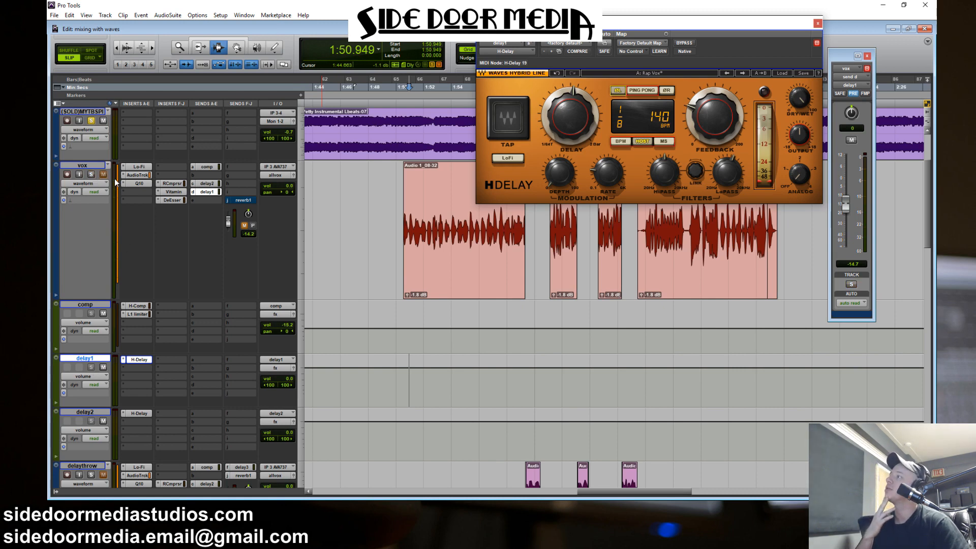
{"action": "left_click", "coordinate": [853, 94]}
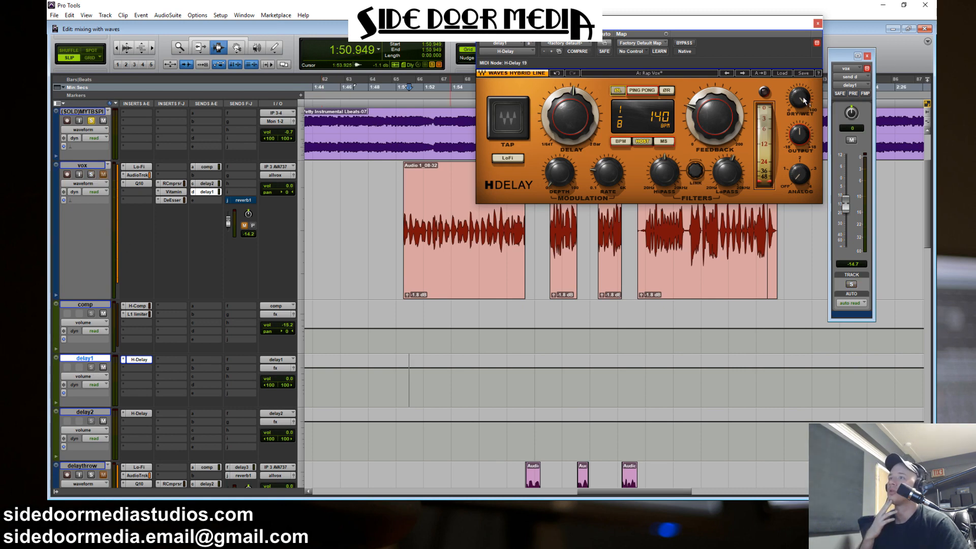
Check the vox track's delay2 send, and close the H-Delay and send windows
{"action": "left_click", "coordinate": [213, 184]}
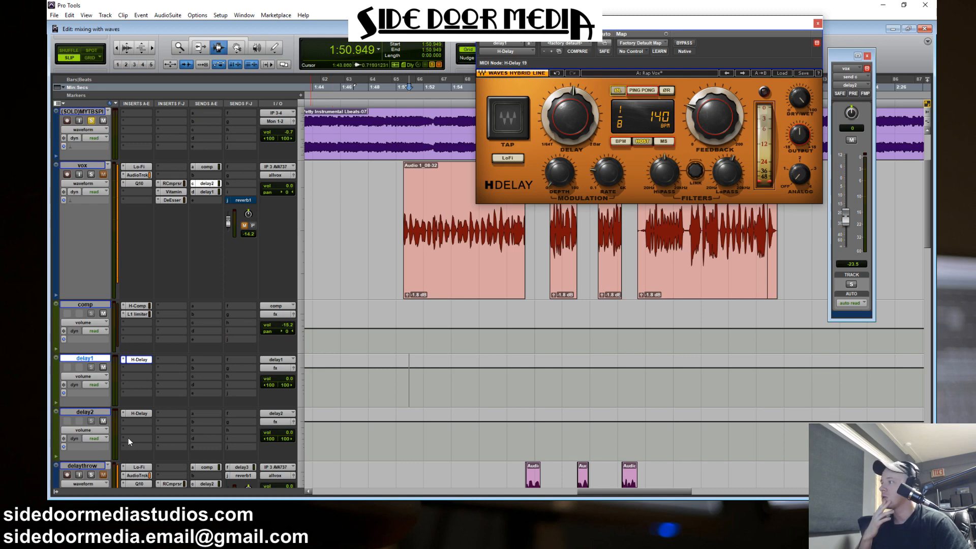
{"action": "left_click", "coordinate": [817, 23]}
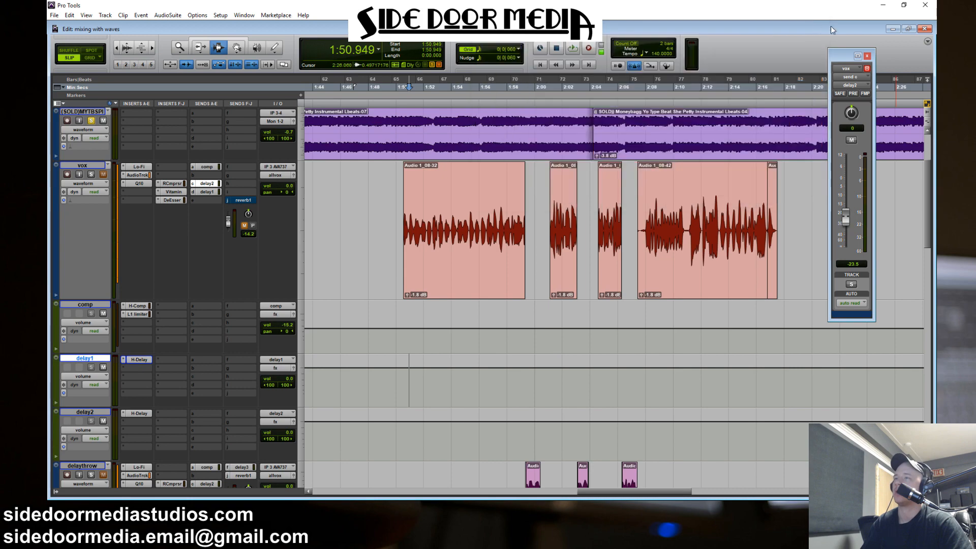
{"action": "left_click", "coordinate": [868, 55]}
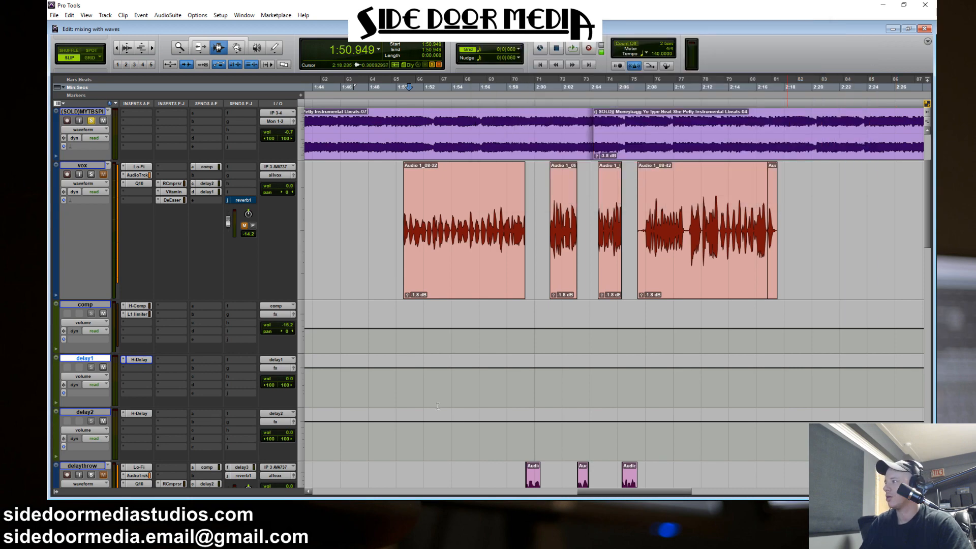
Open the send assignment options for the vox track's empty send slot e
{"action": "left_click", "coordinate": [202, 200]}
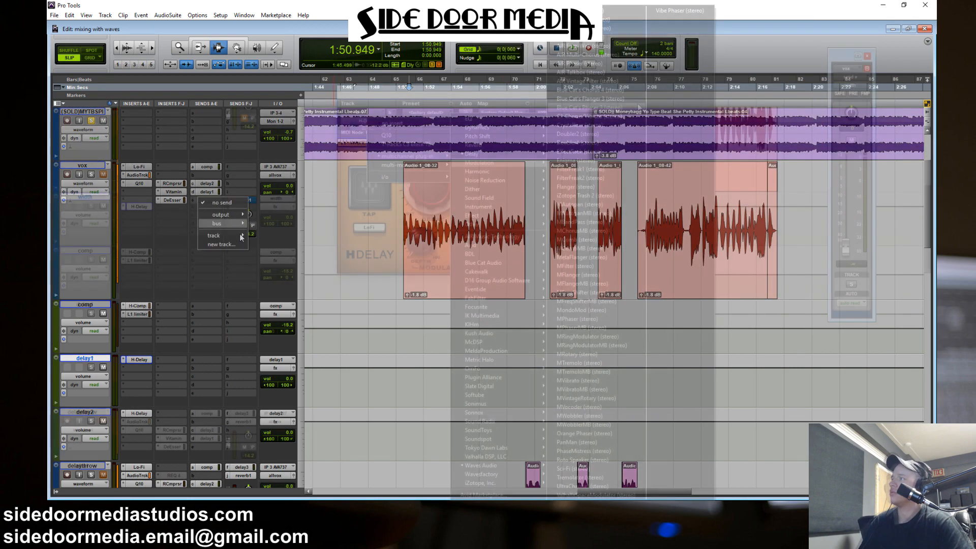